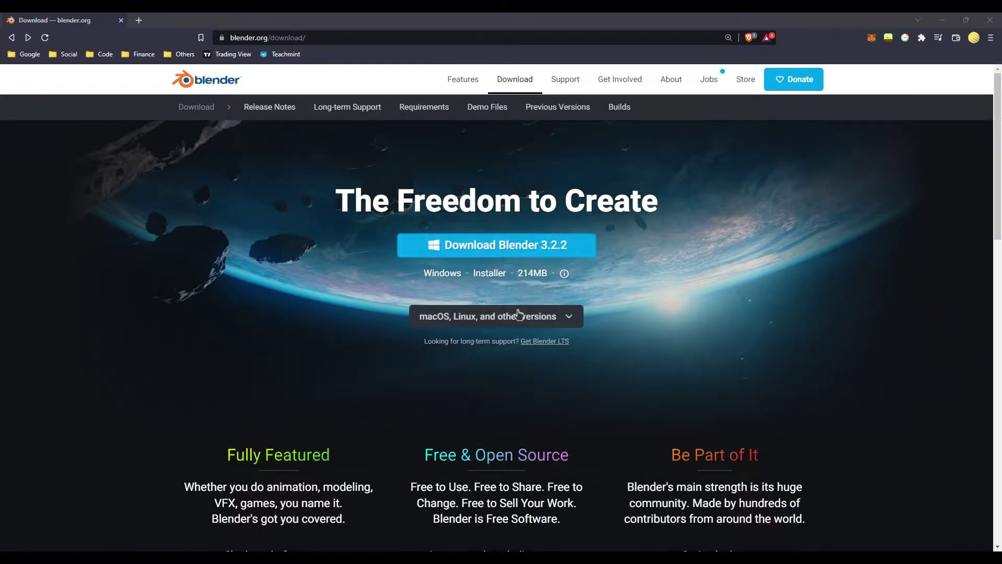
Step: Review the list of Blender downloads for macOS, Linux and other platforms, and close it
left_click(518, 313)
scroll(504, 334, "down", 1)
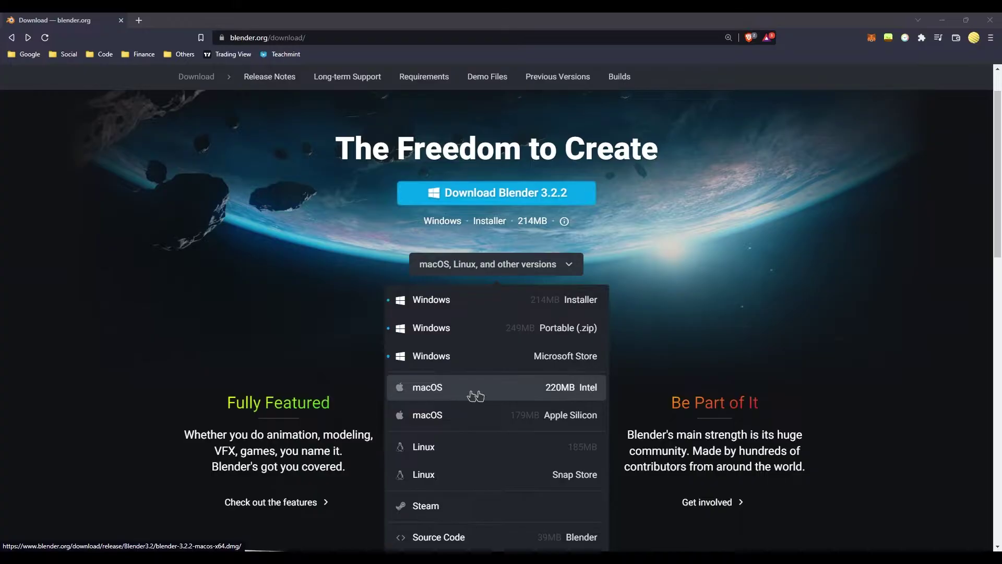
scroll(475, 396, "down", 1)
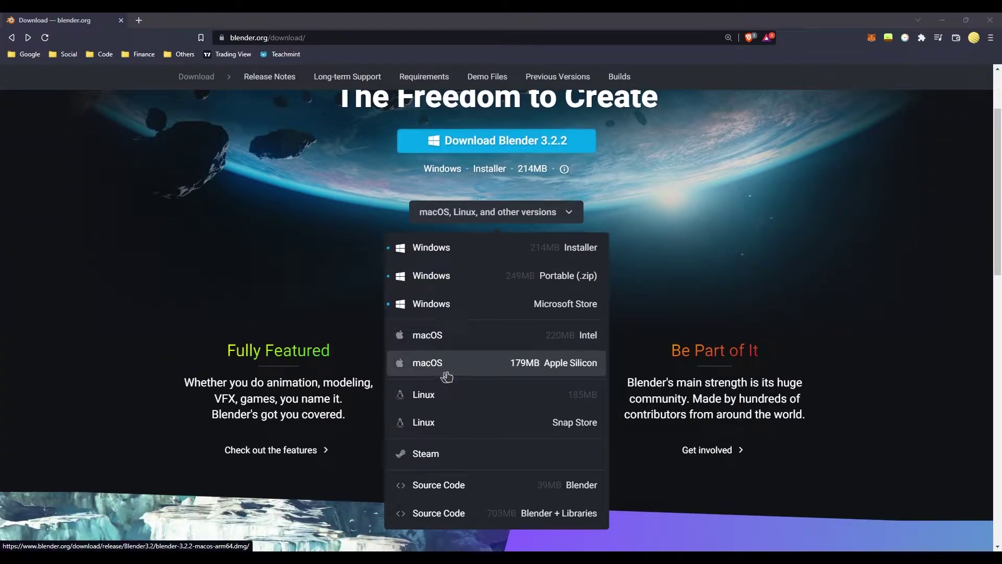
scroll(446, 375, "down", 1)
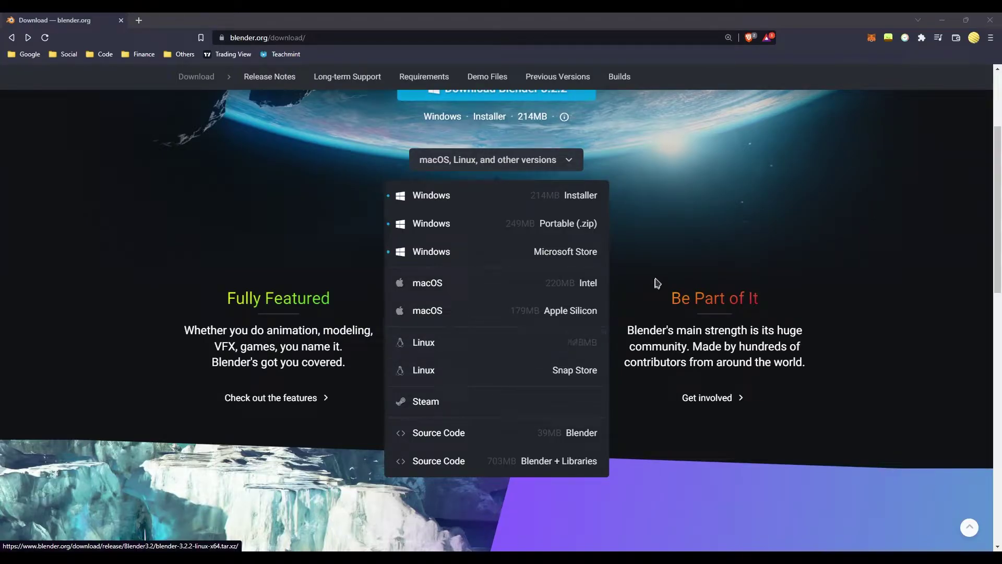
left_click(656, 282)
scroll(655, 280, "up", 3)
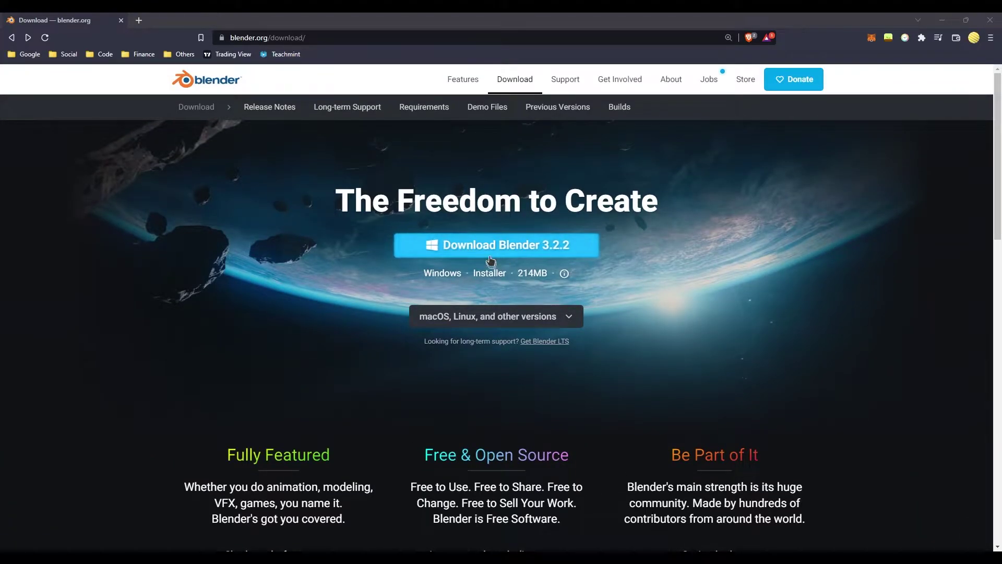
Step: Download the Blender 3.2.2 Windows installer and save it to the Desktop as blender-3.2.2-windows-x64
left_click(491, 259)
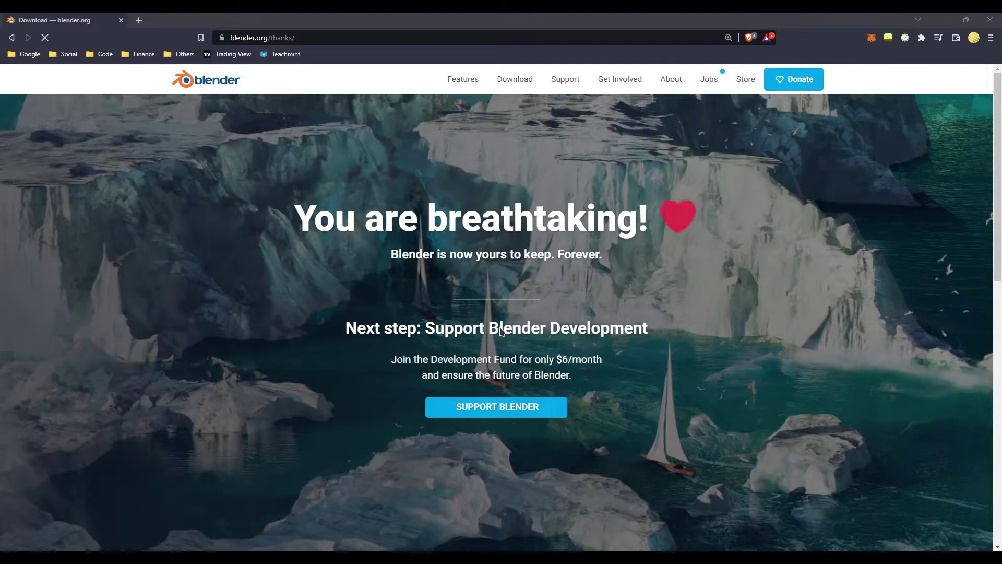
left_click(49, 131)
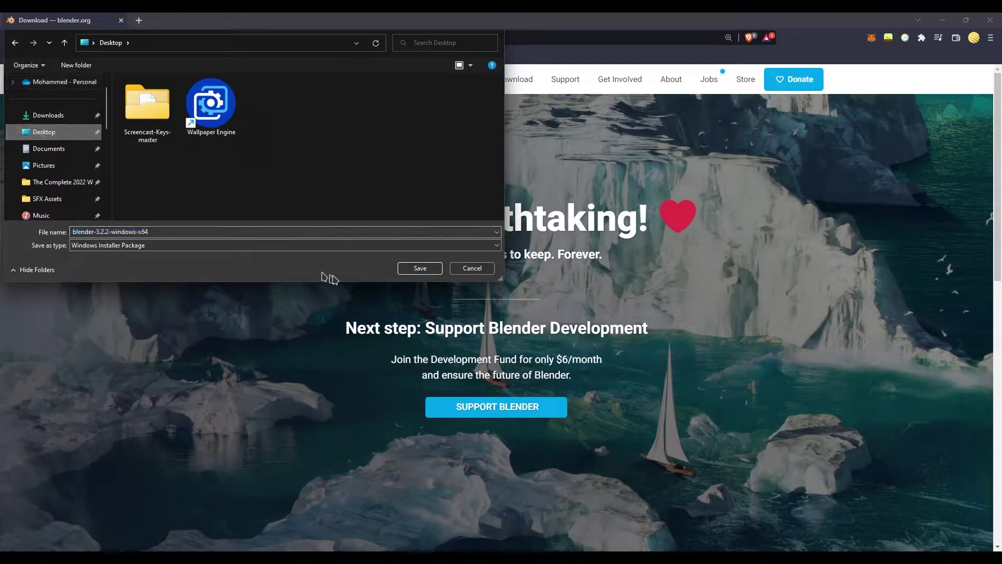
left_click_drag(338, 30, 666, 126)
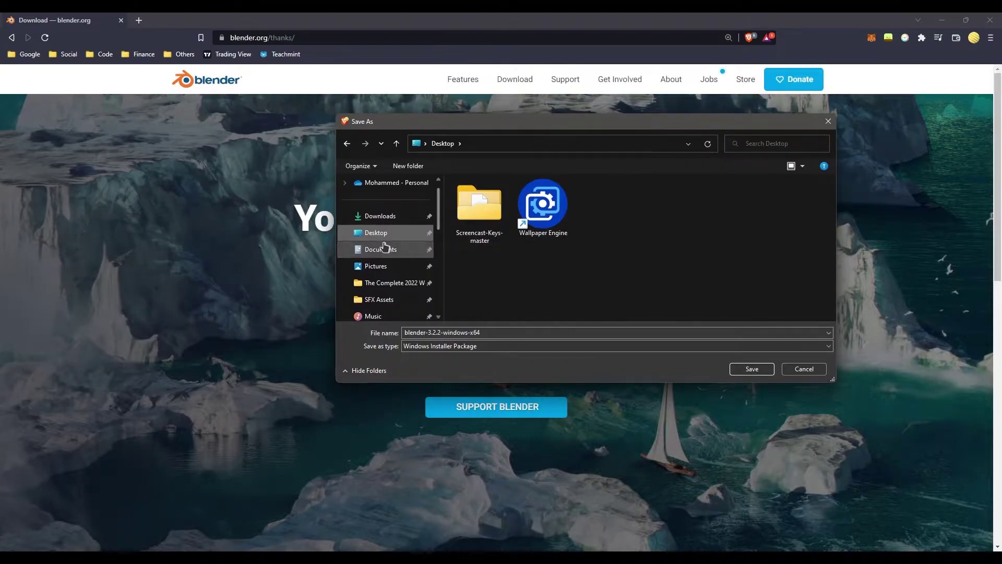
scroll(389, 246, "up", 1)
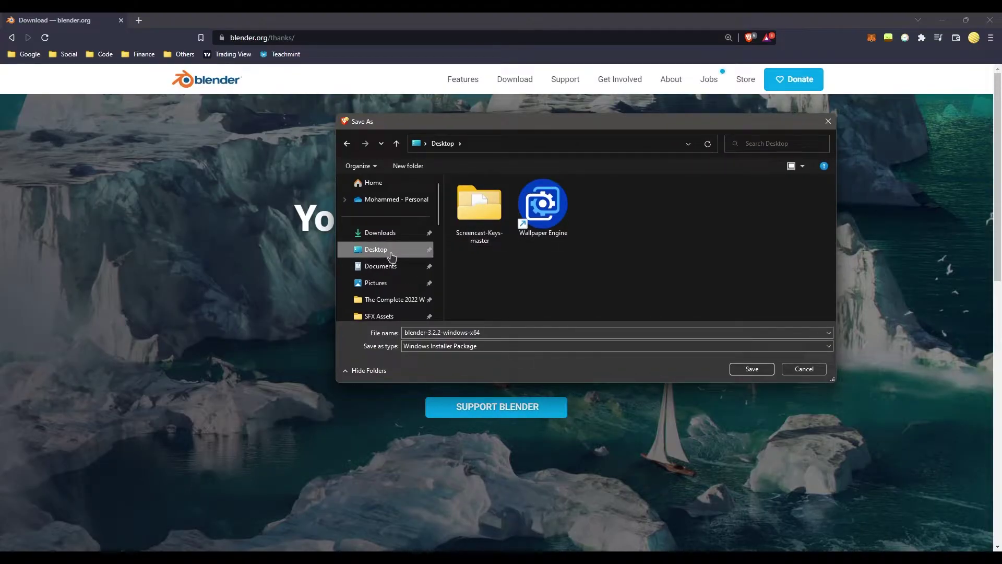
left_click(752, 369)
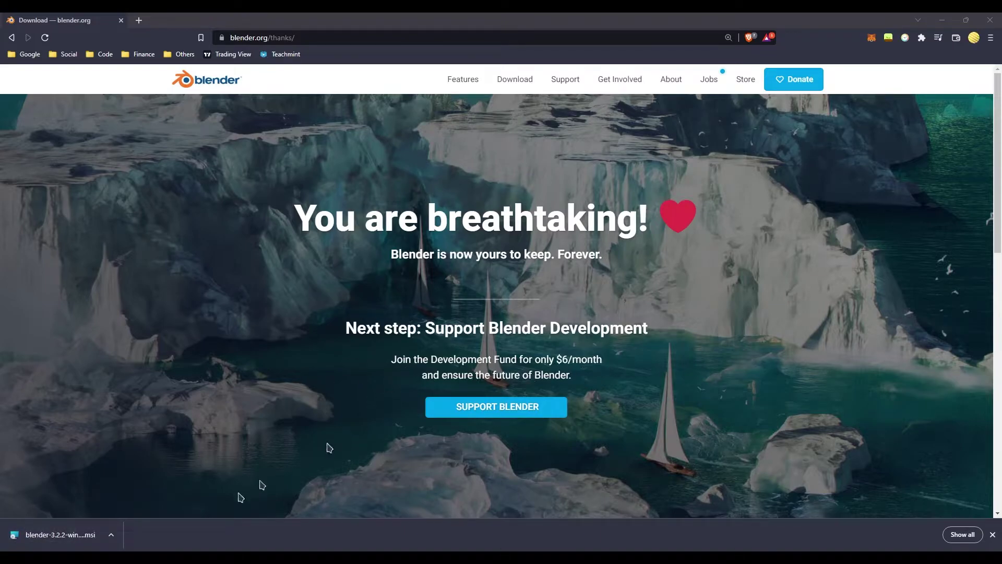
Step: Launch the downloaded Blender installer and accept the terms of its license agreement
left_click(74, 538)
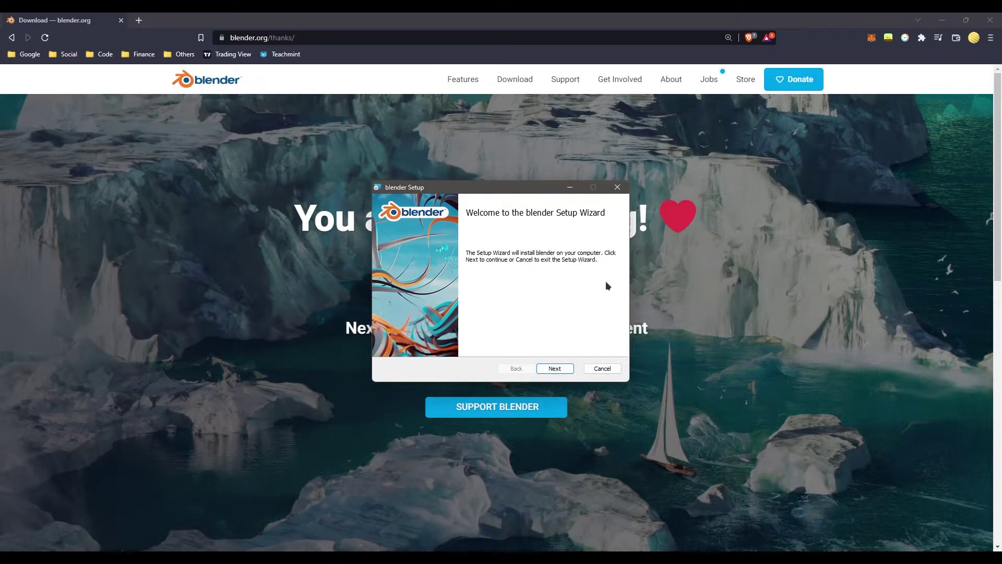
left_click(554, 368)
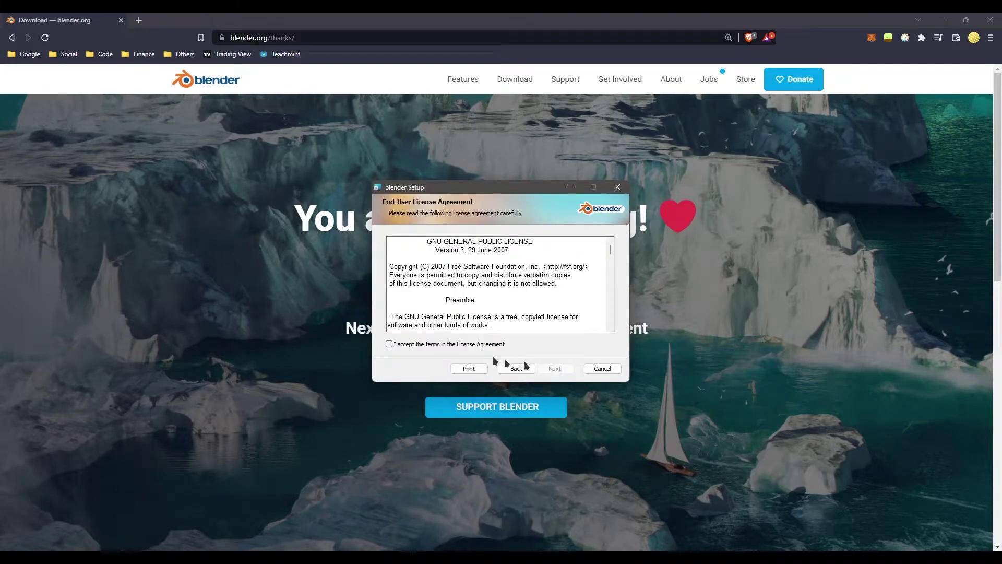
left_click(458, 343)
left_click(555, 368)
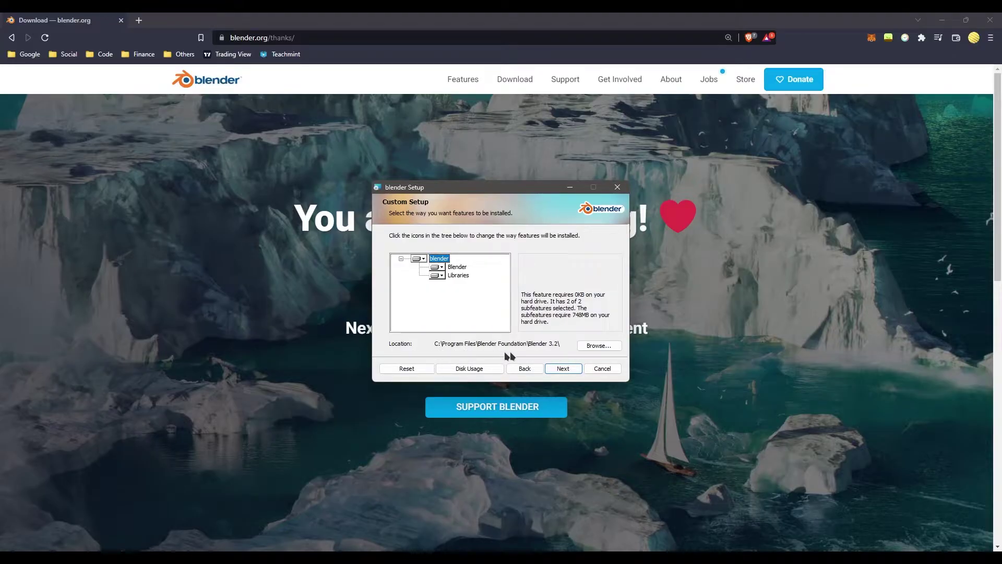
left_click(598, 347)
left_click(528, 239)
left_click(459, 278)
left_click(474, 240)
left_click(447, 274)
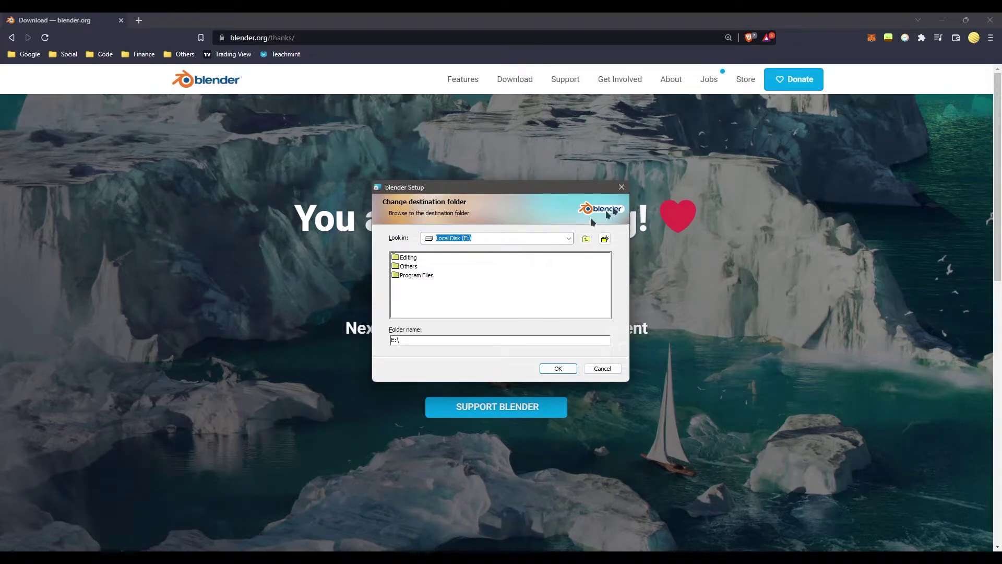
left_click(621, 187)
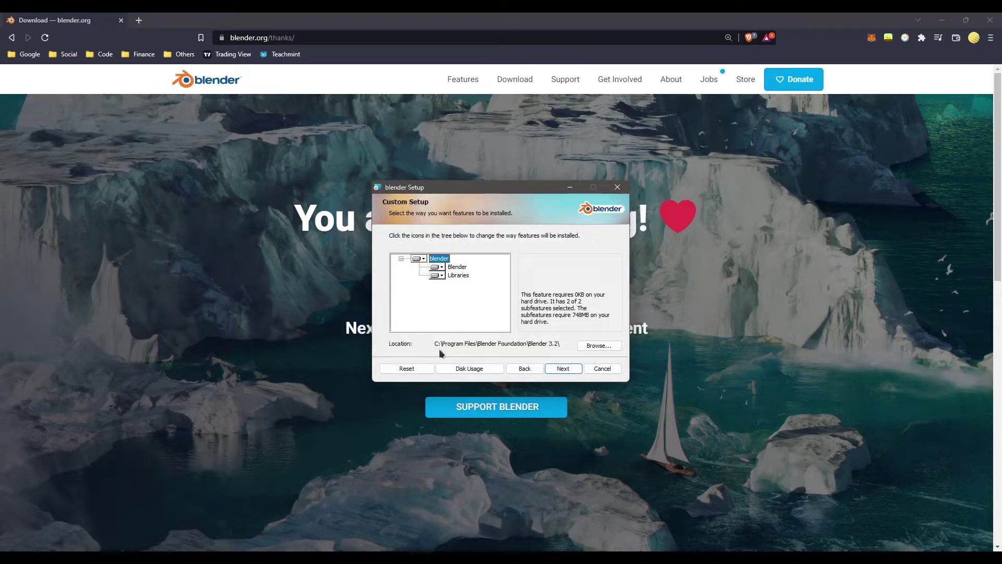
Step: Continue the Blender setup with the default installation location
left_click(562, 369)
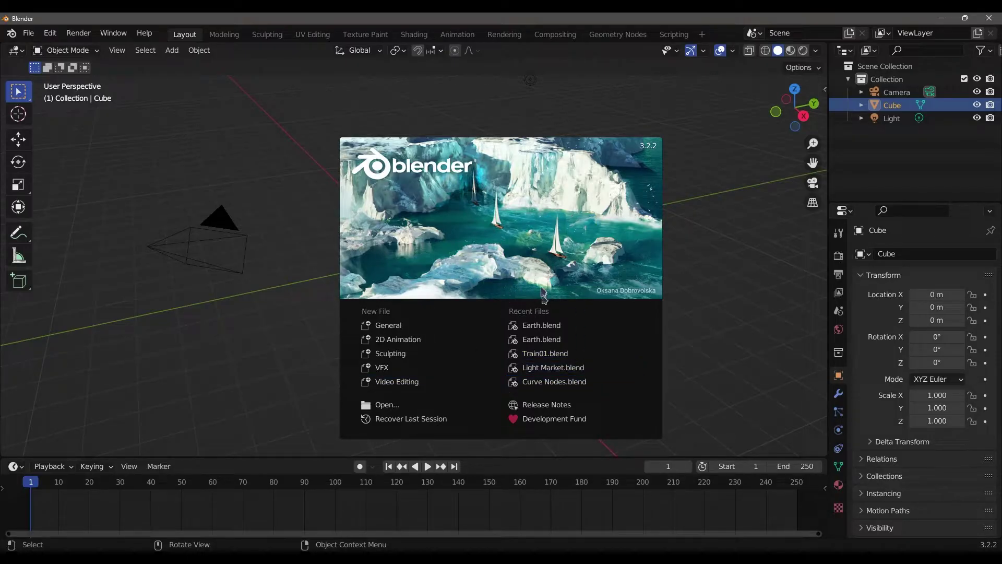
Step: Dismiss Blender's splash screen and select the cube, light and camera in the 3D viewport, ending with only the camera selected
left_click(757, 267)
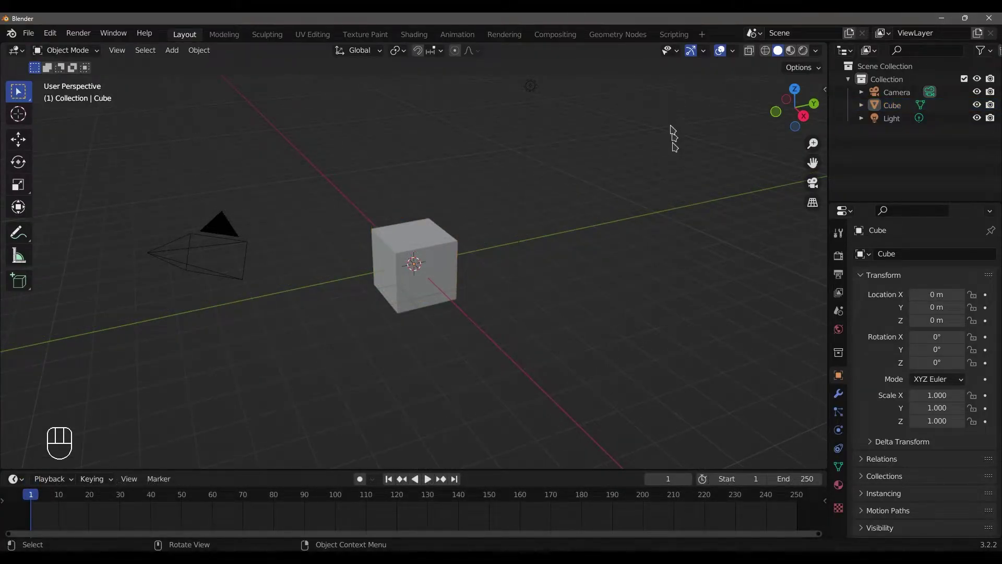
left_click(443, 275)
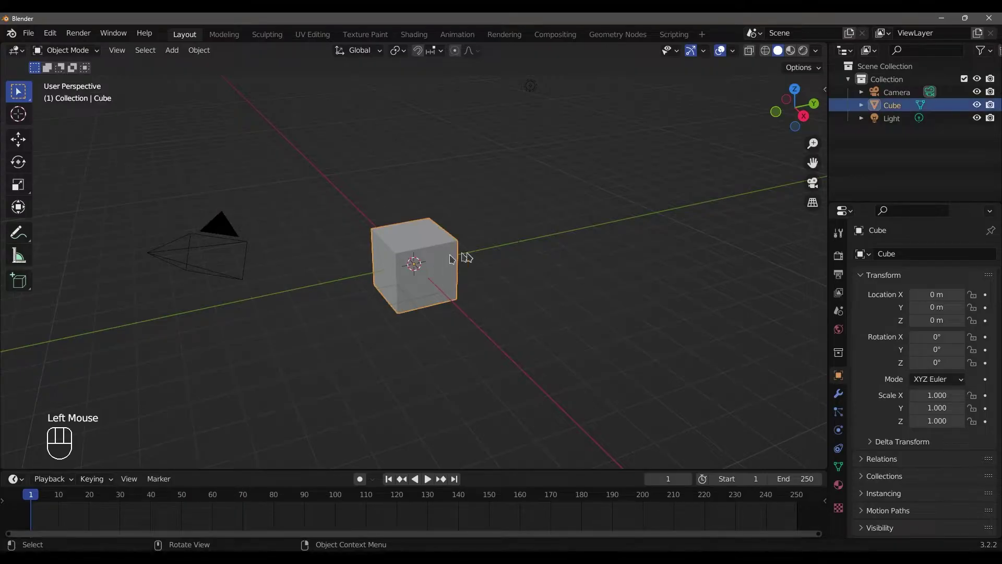
left_click(209, 250)
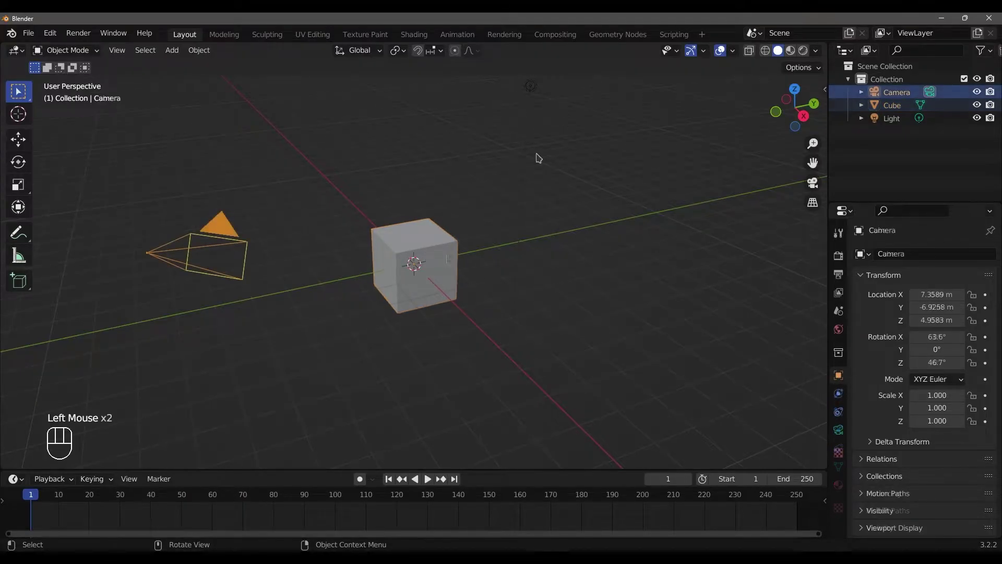
left_click(530, 86)
left_click(232, 232)
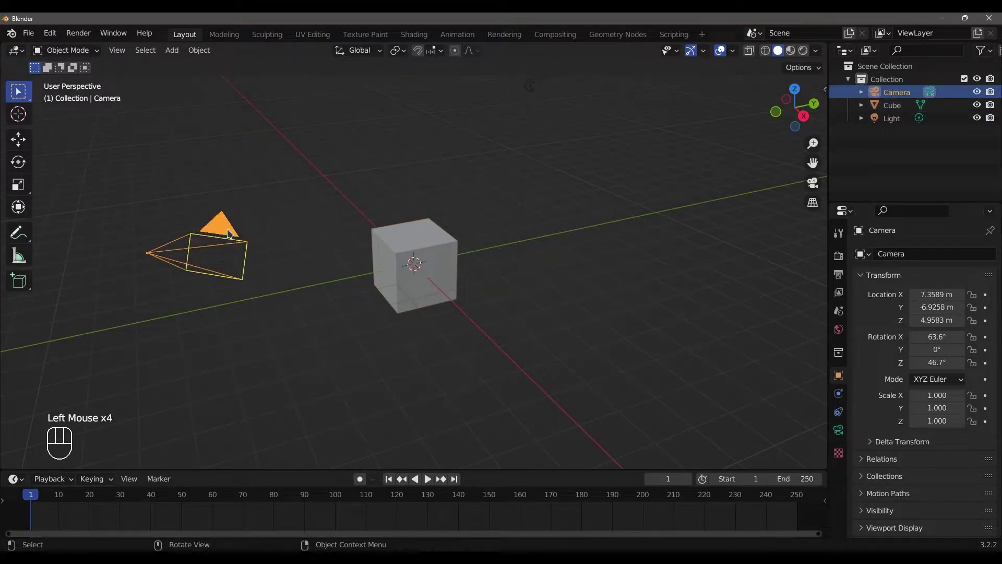
Step: Hide and show the viewport toolbar, and undo the selection changes back to the cube
key("F7")
key("F7")
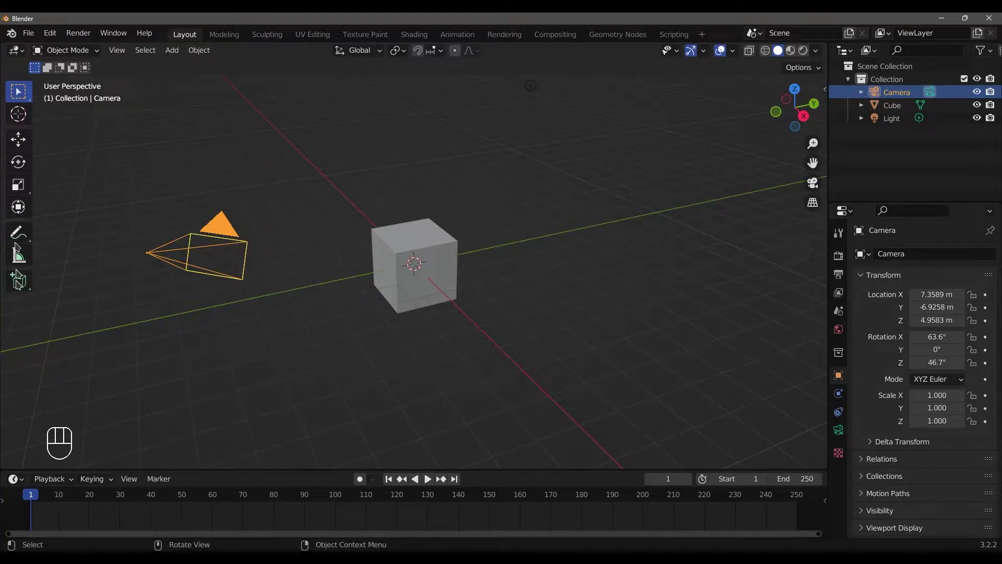
key("t")
key("t")
key("ctrl+z")
Step: Preview the cube in Edit, Sculpt and Vertex Paint modes, and return to Object Mode
left_click(63, 54)
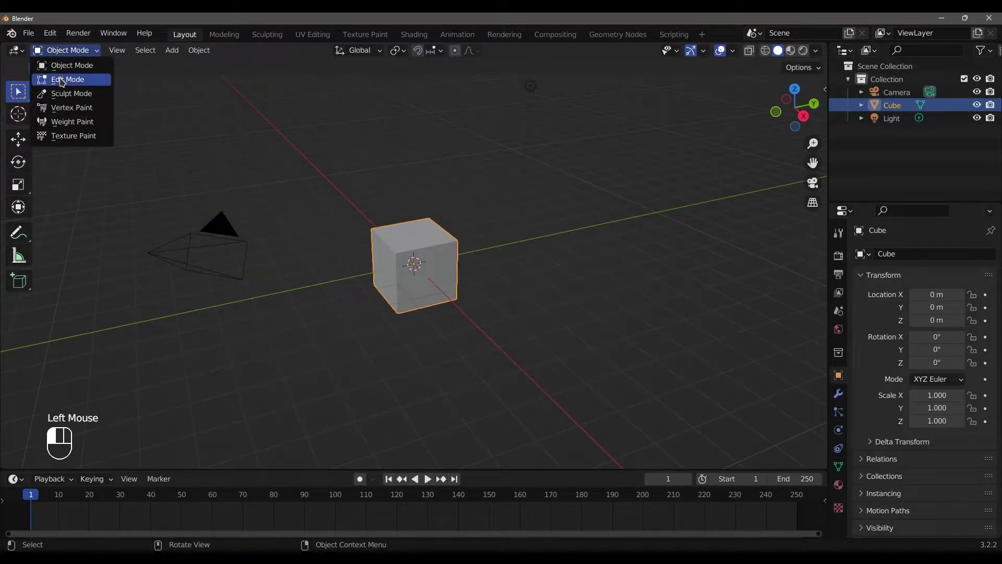
left_click(60, 78)
left_click(63, 50)
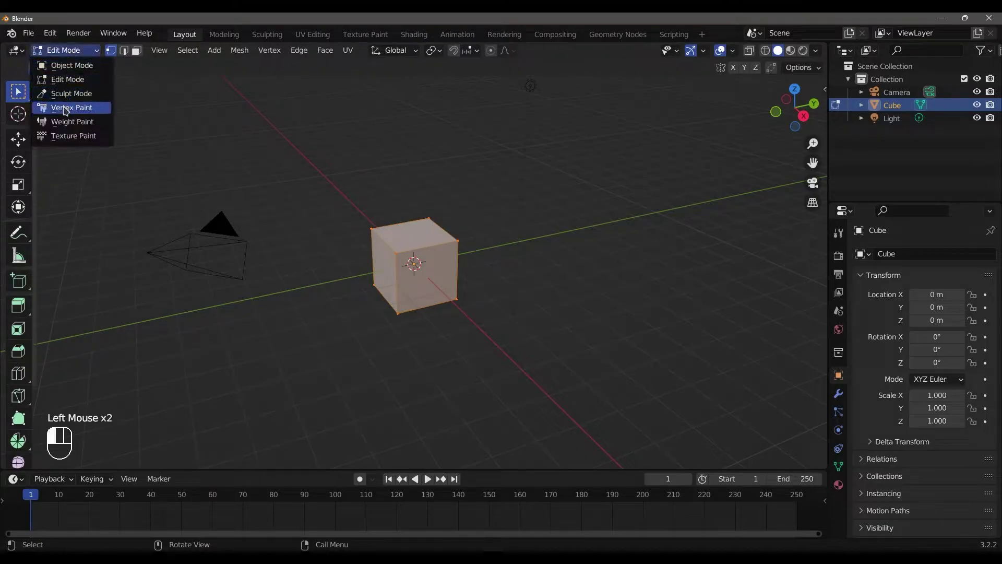
left_click(67, 94)
left_click(65, 50)
left_click(68, 107)
left_click(66, 51)
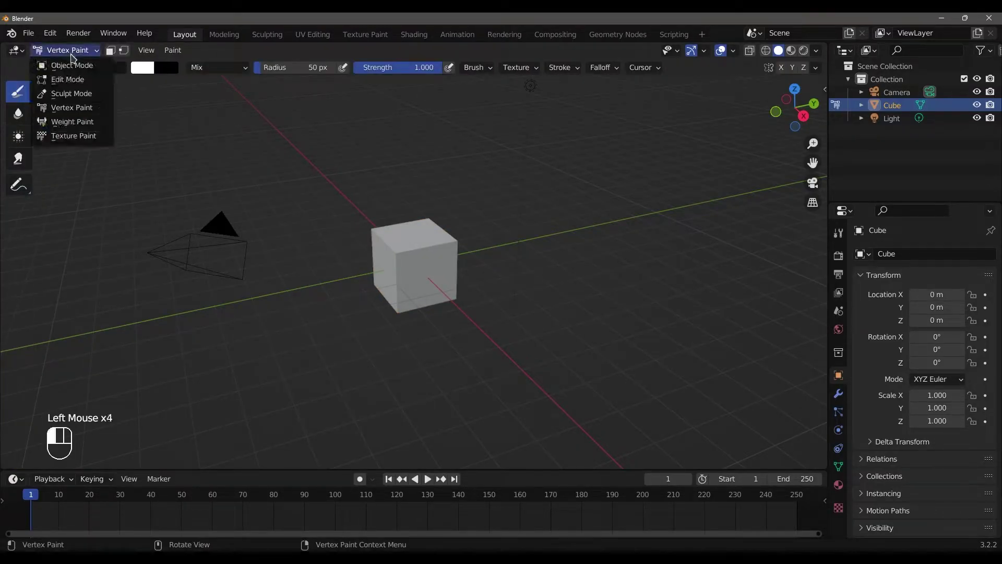
left_click(70, 66)
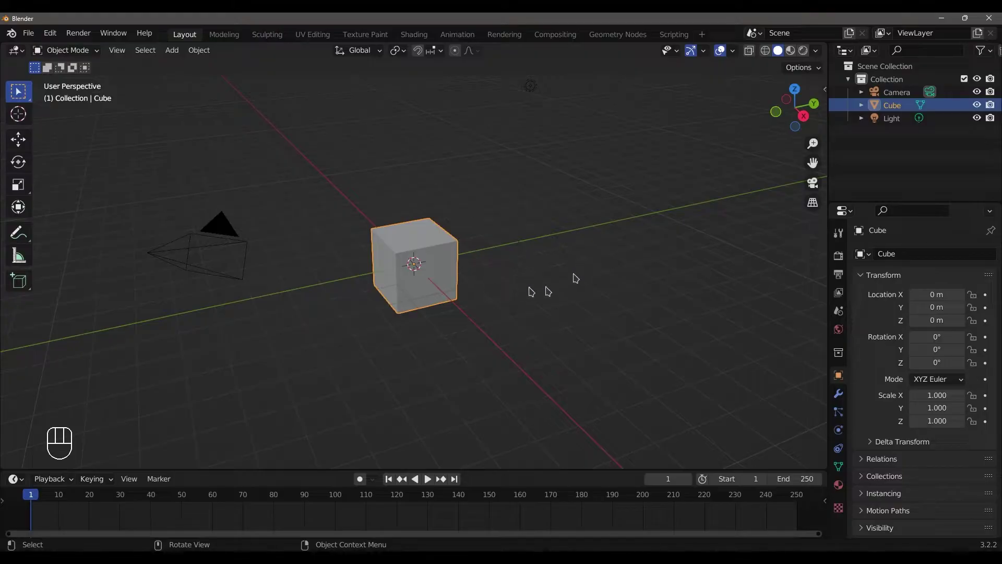
Step: Show the viewport sidebar, review its Item, Tool and View settings, and hide it again
key("n")
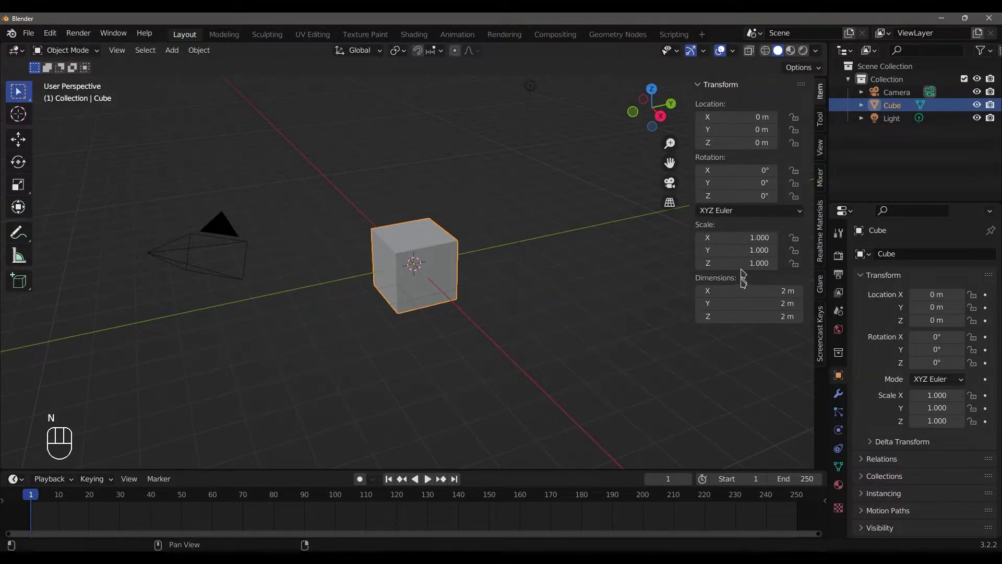
left_click(819, 119)
left_click(820, 147)
left_click(822, 157)
left_click(820, 148)
left_click(819, 119)
left_click(819, 91)
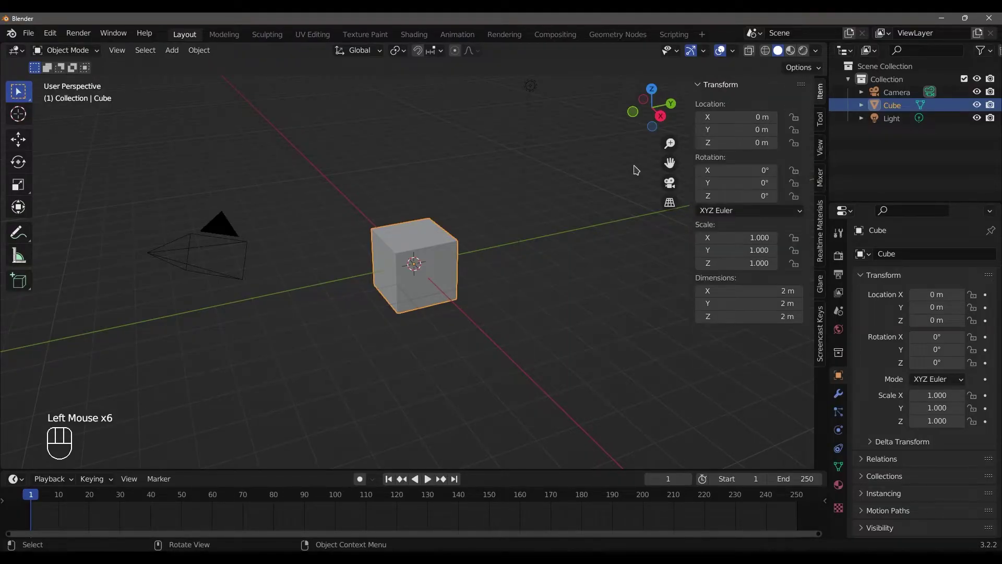
key("F7")
Step: Look through the property categories, including Output, View Layer, Scene, World, Collection, Object, Modifier and Particle settings
left_click(845, 50)
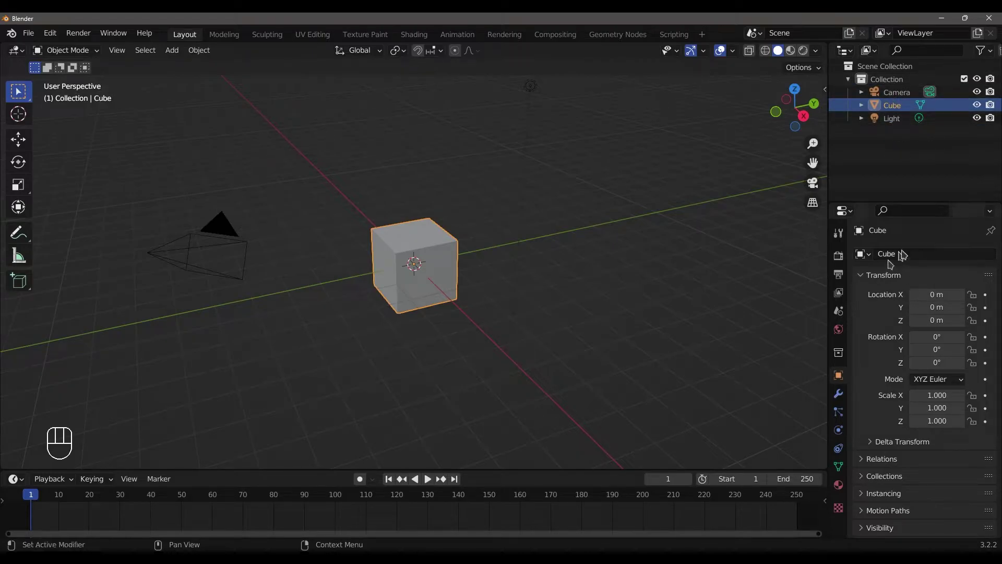
left_click_drag(828, 292, 804, 292)
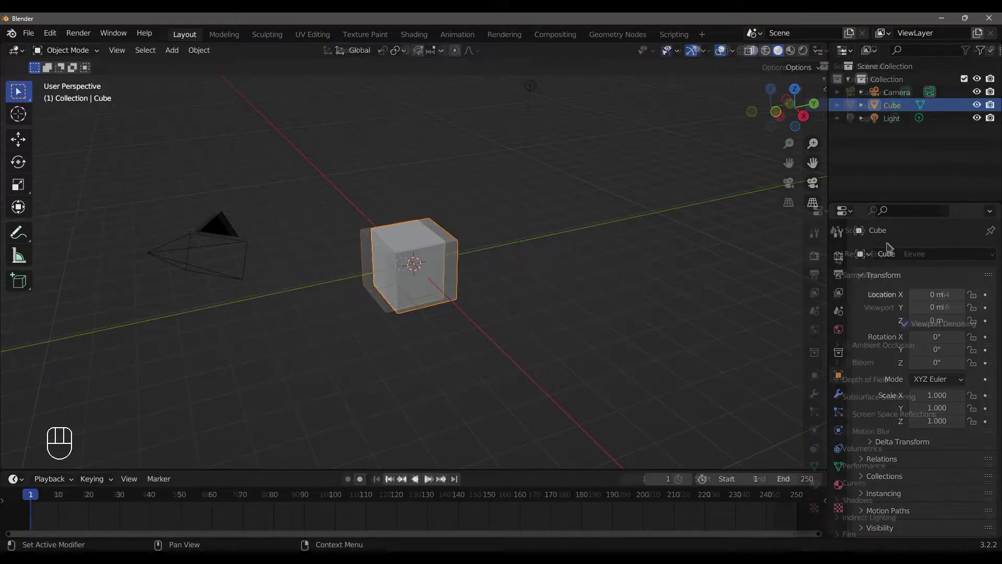
left_click(814, 274)
left_click(814, 292)
left_click(814, 310)
left_click(815, 330)
left_click(814, 353)
left_click(814, 375)
left_click(814, 393)
left_click(814, 412)
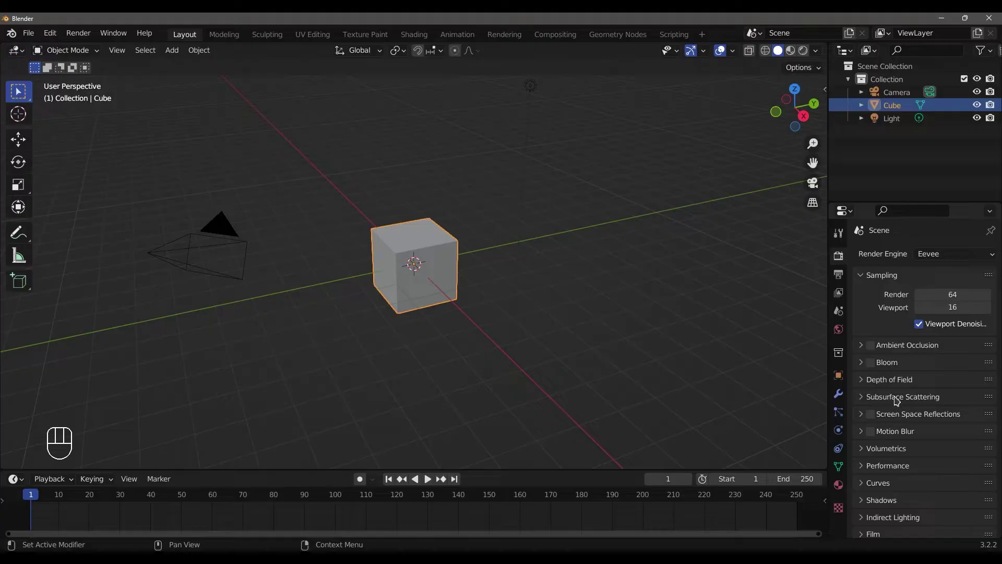
Step: Examine the scene's Output, Scene, World and Collection properties one after another
left_click(838, 275)
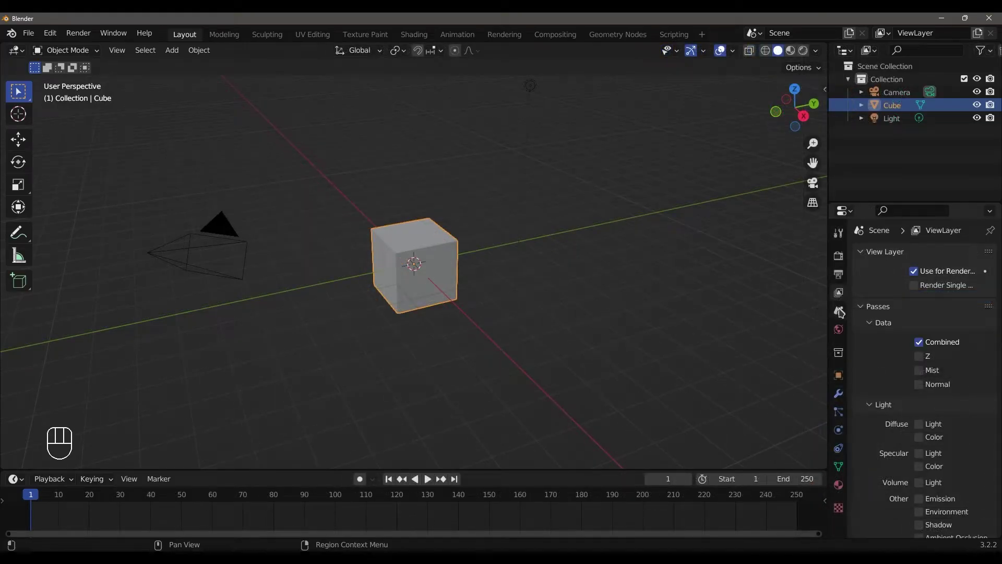
left_click(839, 311)
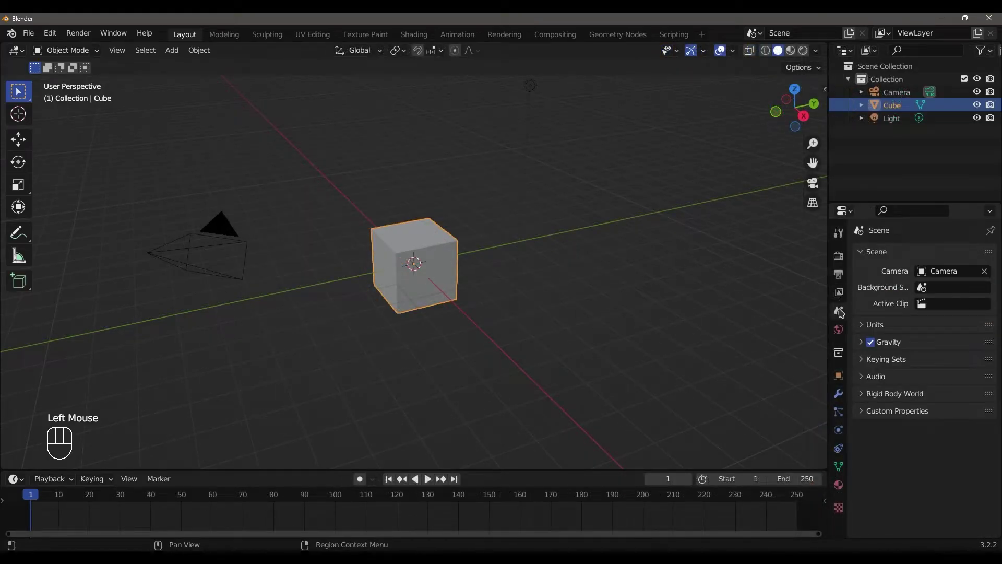
left_click(838, 329)
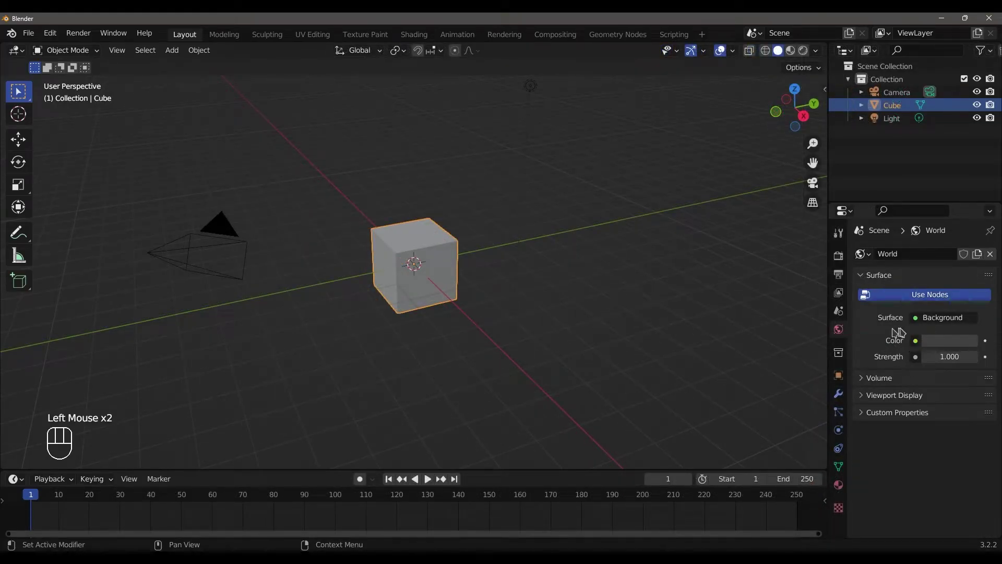
left_click(838, 353)
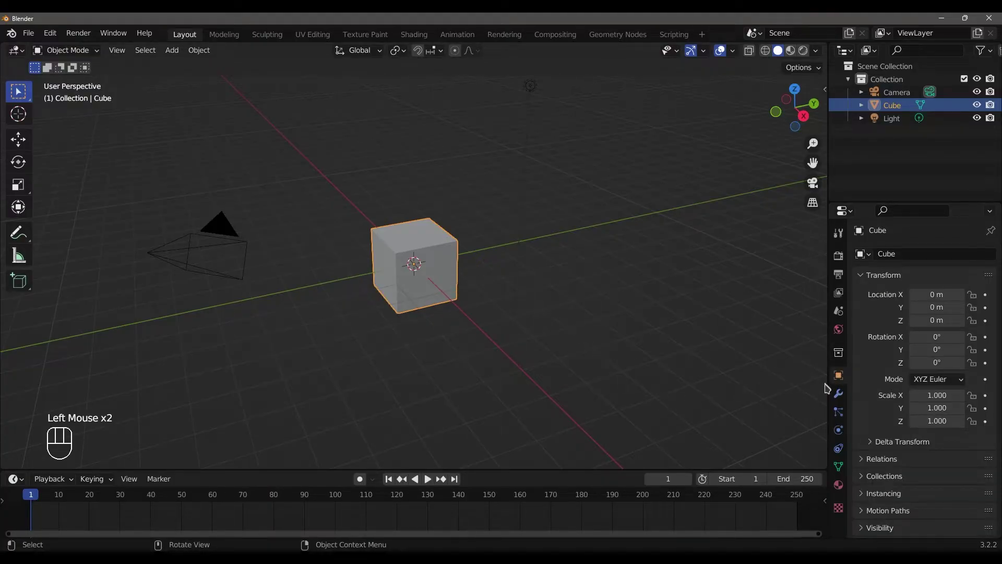
Step: Examine the cube's Modifier properties and the list of available modifiers, and display its Particle properties
left_click(838, 394)
left_click(898, 253)
left_click(899, 255)
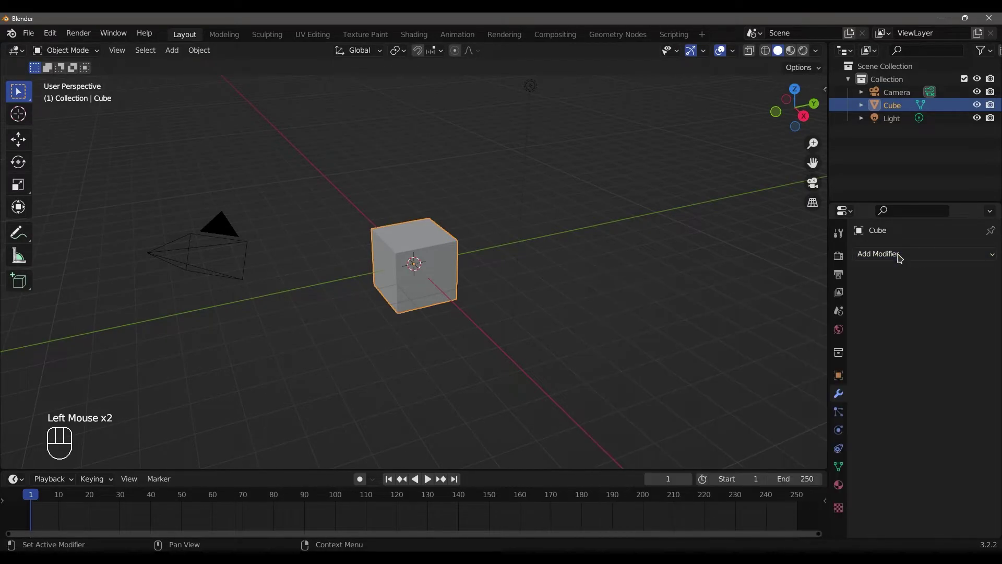
left_click(838, 413)
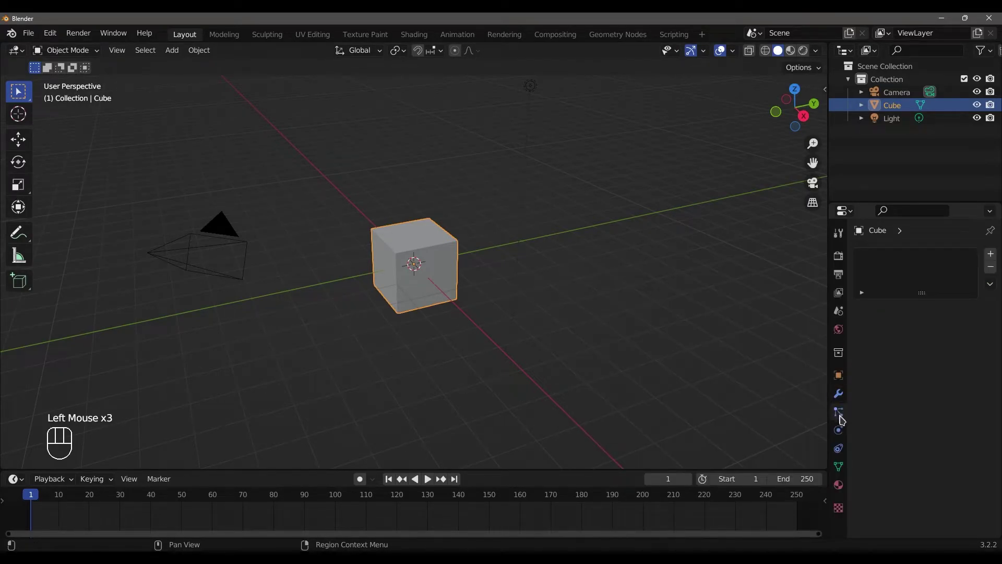
Step: Examine the cube's Physics, Object Constraint, Object Data, Material and Texture properties one after another
left_click(838, 430)
double_click(840, 429)
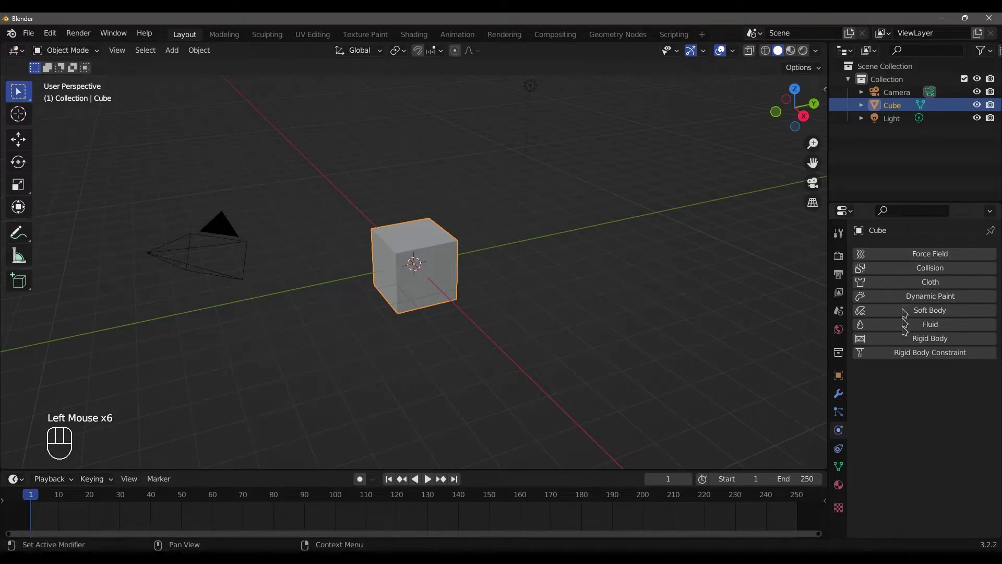
left_click(838, 448)
left_click(838, 465)
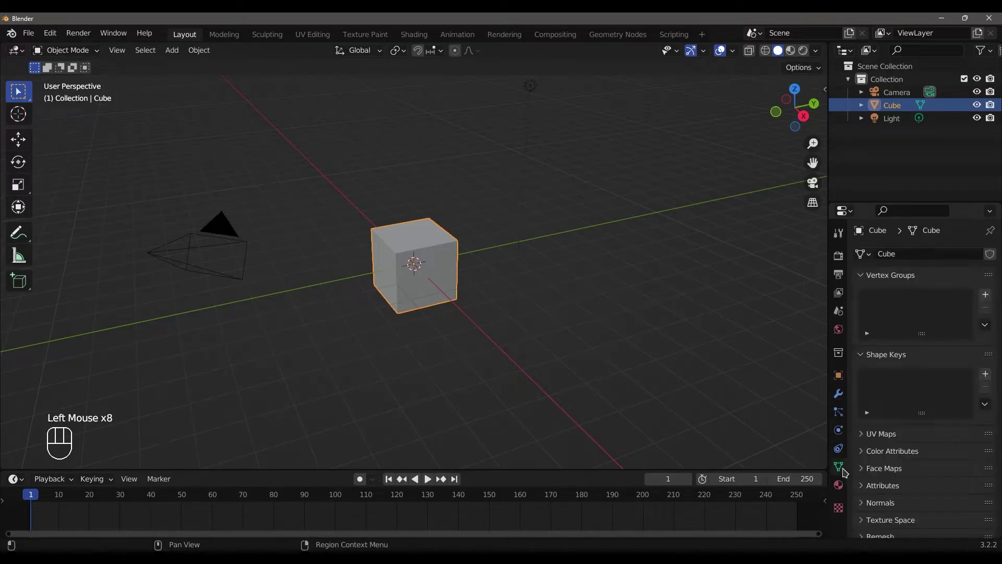
left_click(839, 486)
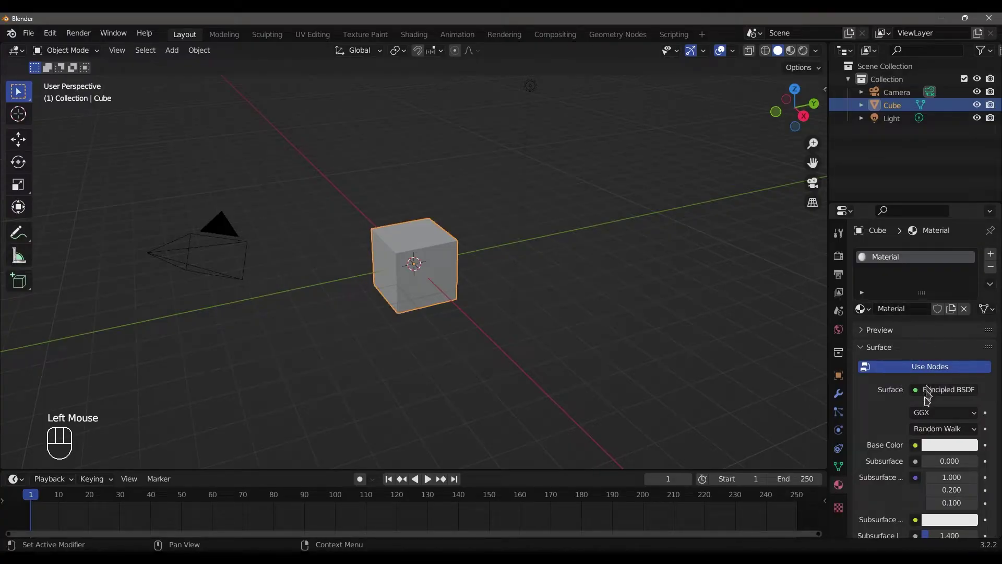
left_click(838, 508)
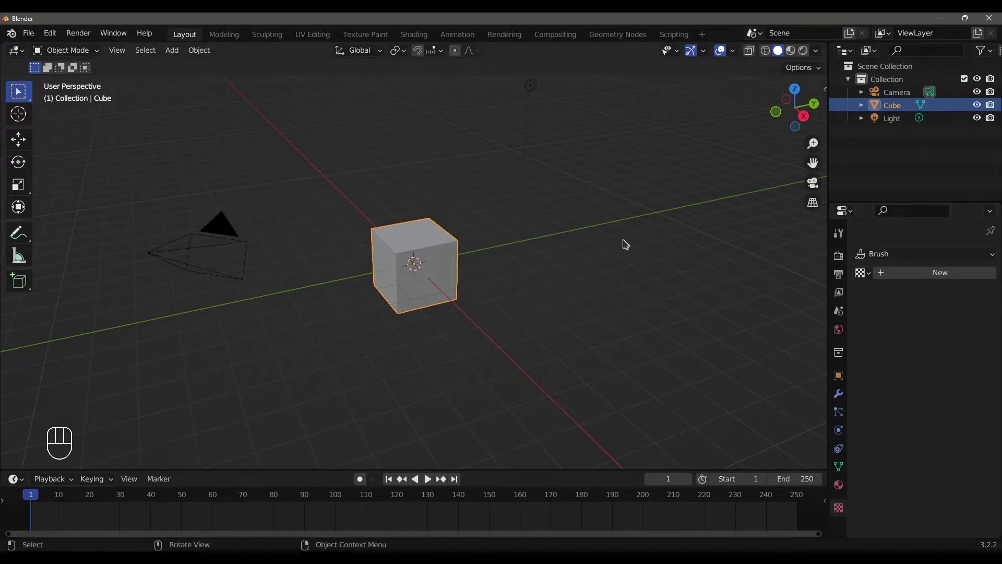
Step: Enlarge the timeline area slightly, scrub and play back the animation, and return the playhead to frame 0
left_click_drag(481, 470, 481, 459)
mouse_move(32, 486)
left_mouse_down()
mouse_move(120, 487)
mouse_move(39, 487)
left_mouse_up()
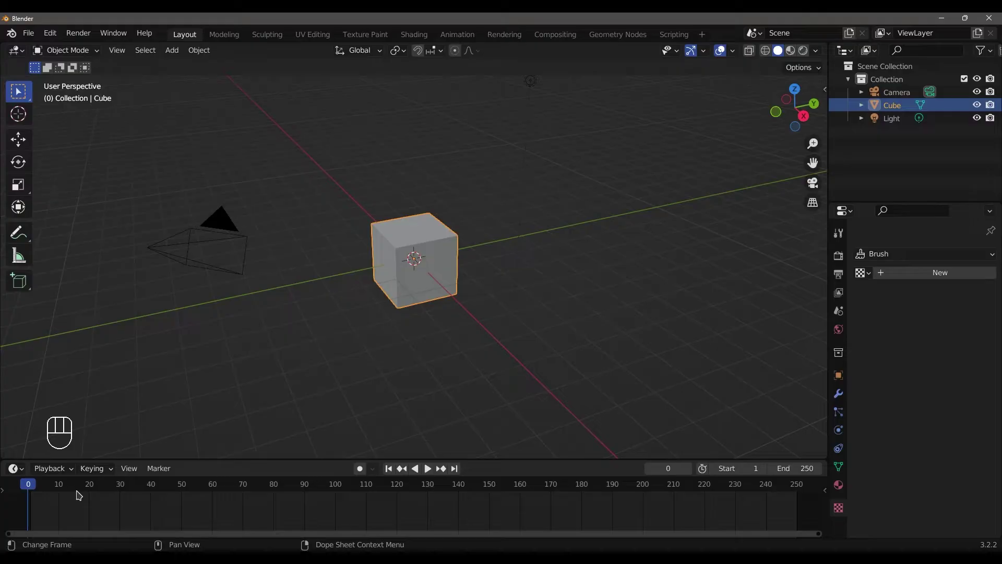
key("space")
key("space")
left_click_drag(79, 494, 16, 489)
key("F7")
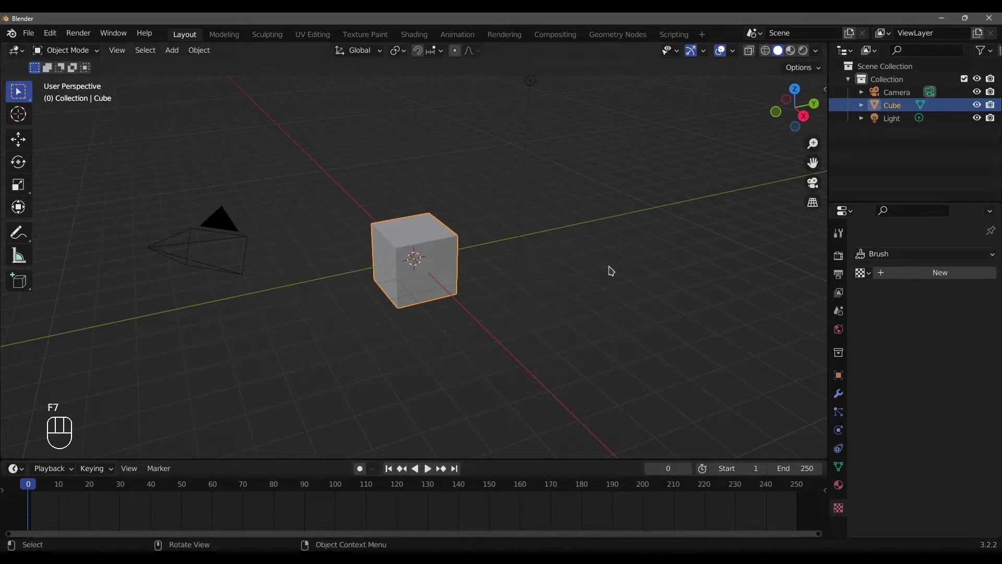
Step: Widen the Outliner and Properties areas and try showing a 3D Viewport in place of the Outliner
left_click_drag(827, 263, 731, 261)
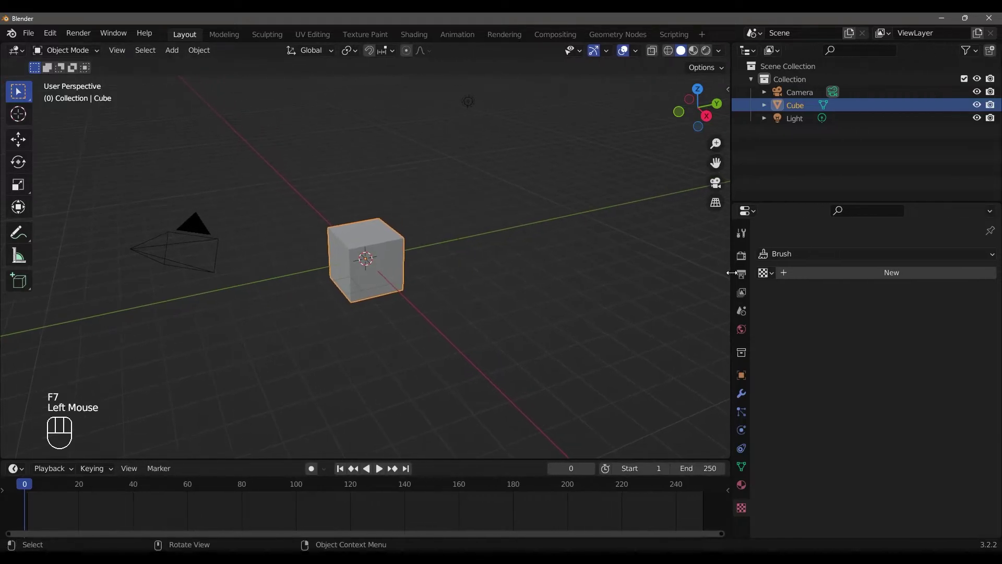
left_click(749, 53)
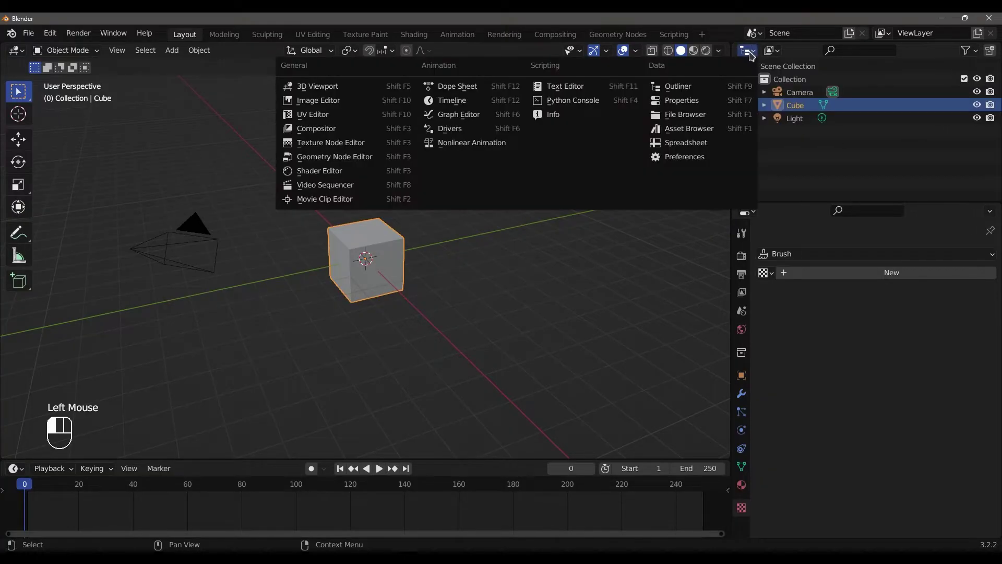
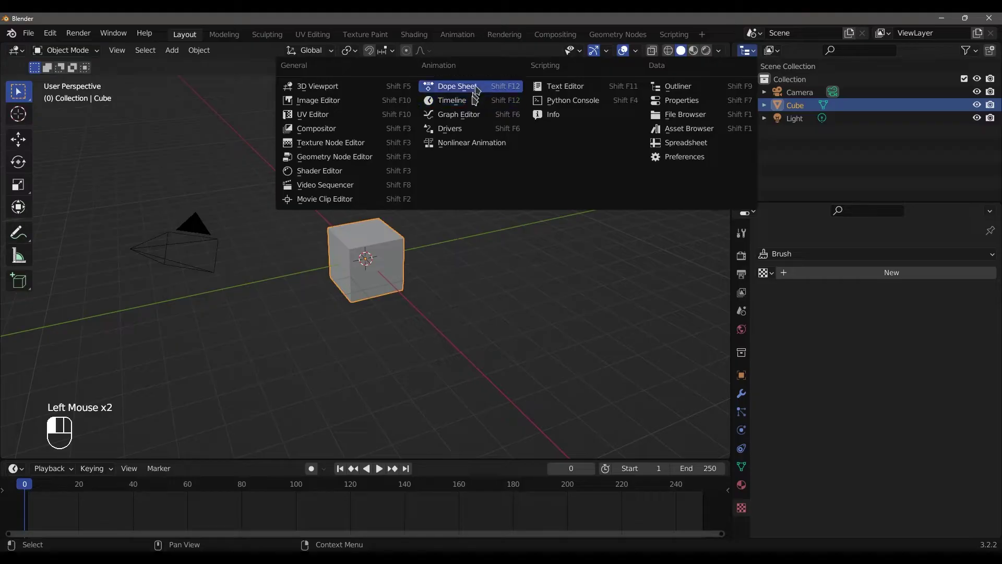
left_click(348, 90)
middle_click_drag(843, 164, 830, 98)
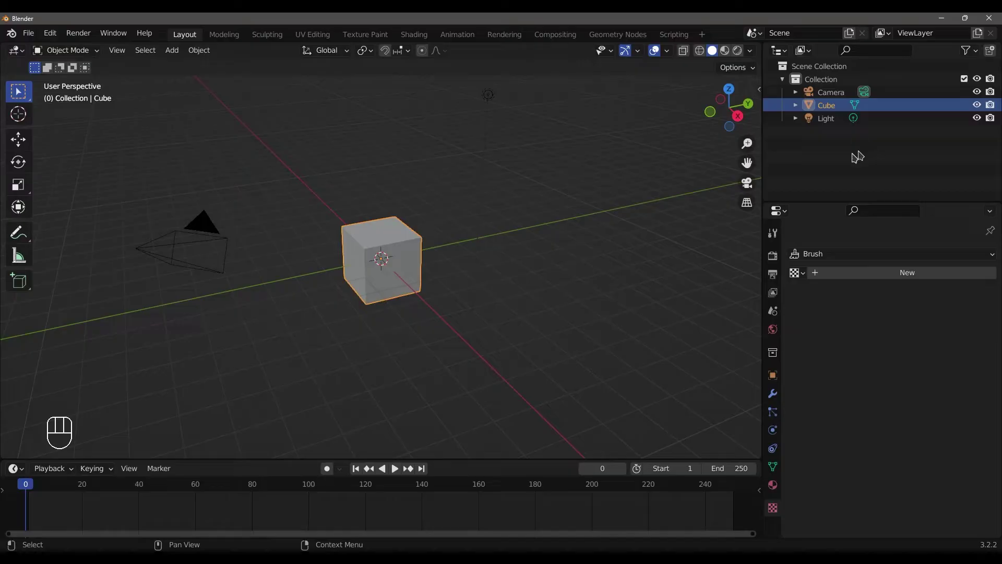
Step: Join the Properties and Outliner areas so that the Properties editor takes over the Outliner's space
left_click(765, 203)
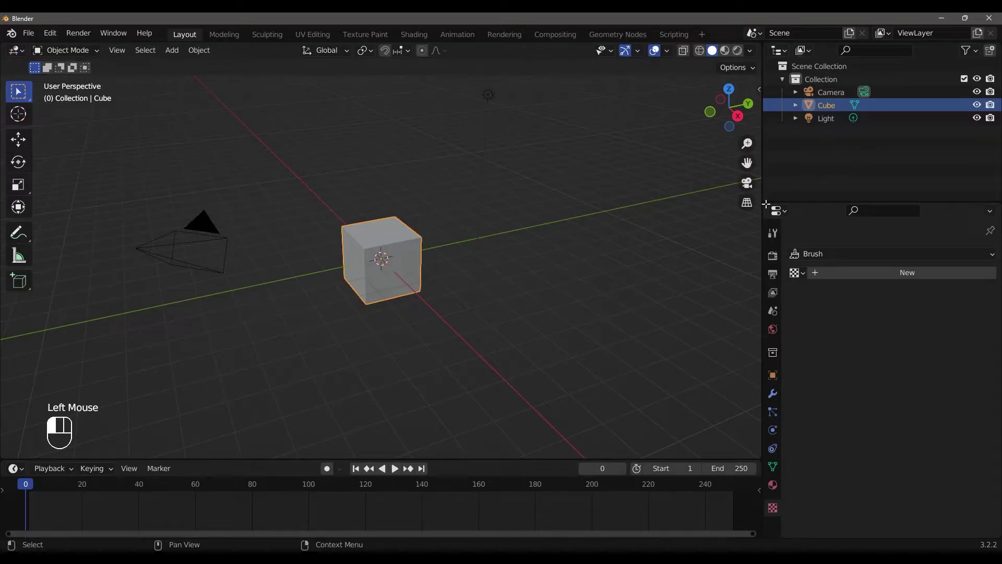
left_click_drag(766, 204, 768, 166)
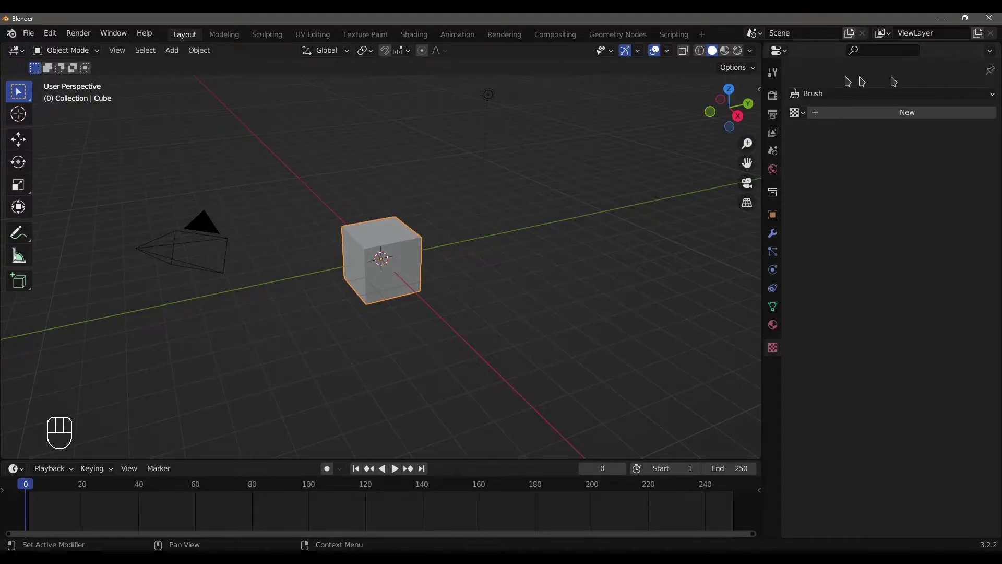
Step: Split the Properties area horizontally and turn its upper part into an Outliner
left_click(766, 45)
left_click_drag(766, 45, 786, 218)
left_click(777, 50)
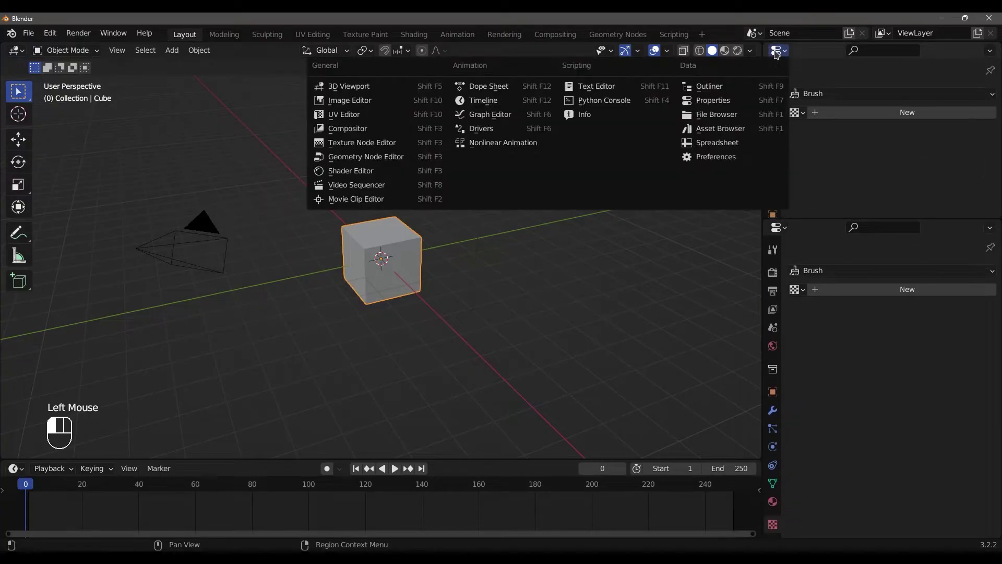
left_click(709, 88)
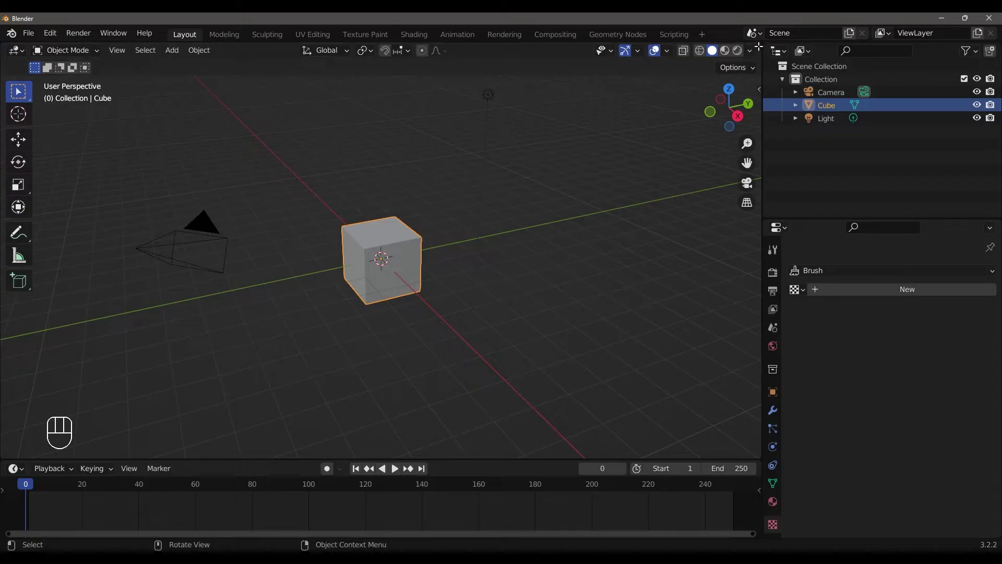
Step: Split the 3D viewport into two side-by-side viewports and join them back into one
left_click_drag(758, 47, 388, 101)
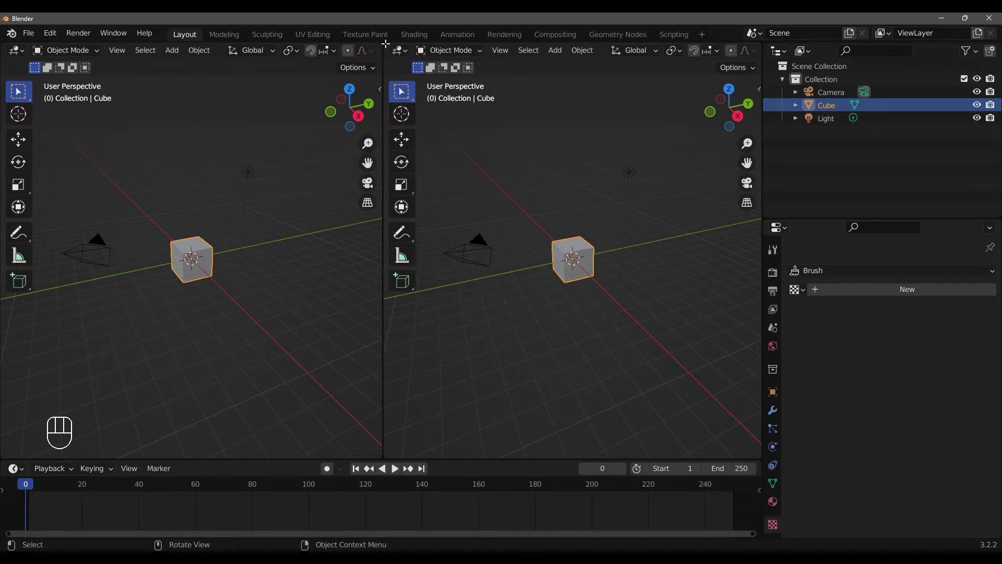
left_click_drag(385, 44, 459, 256)
key("F7")
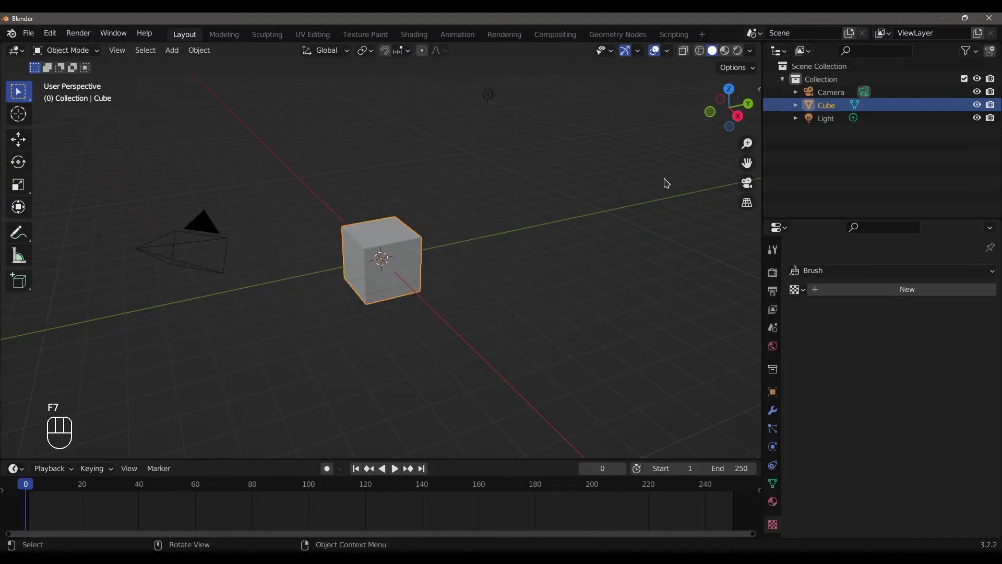
Step: Split the 3D viewport horizontally near its middle using the area options, toggling the split direction first, and deselect the cube
right_click(761, 214)
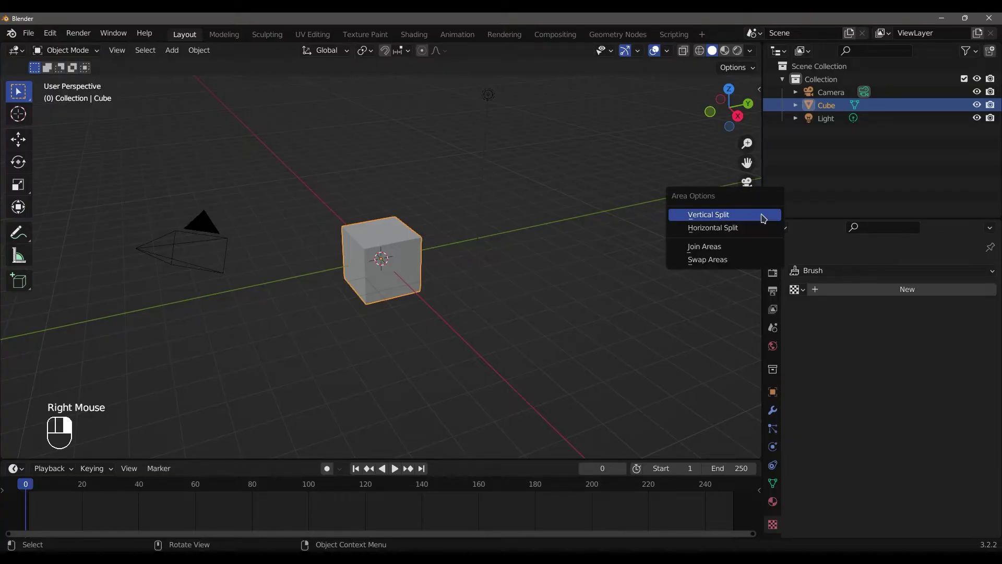
left_click(731, 214)
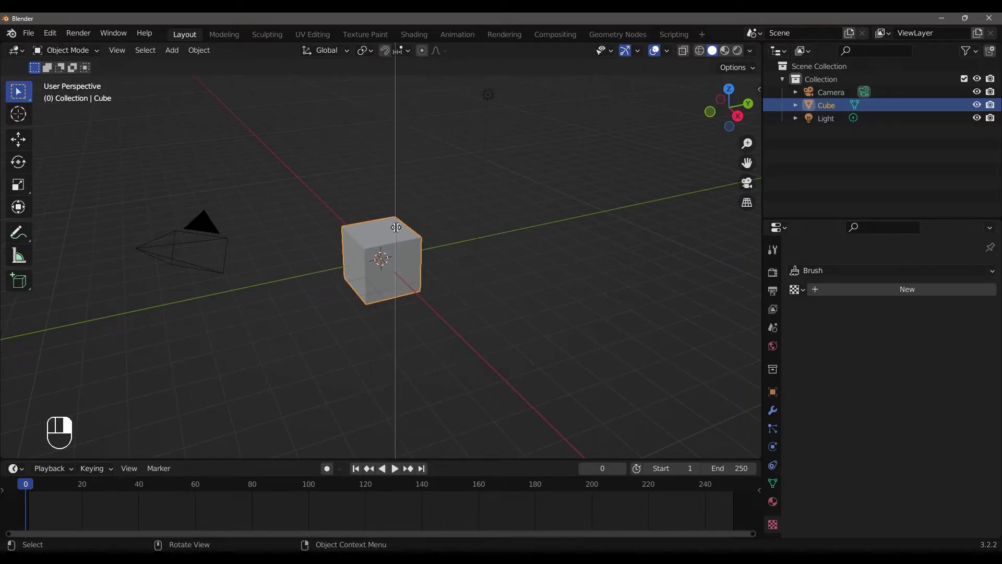
key("Tab")
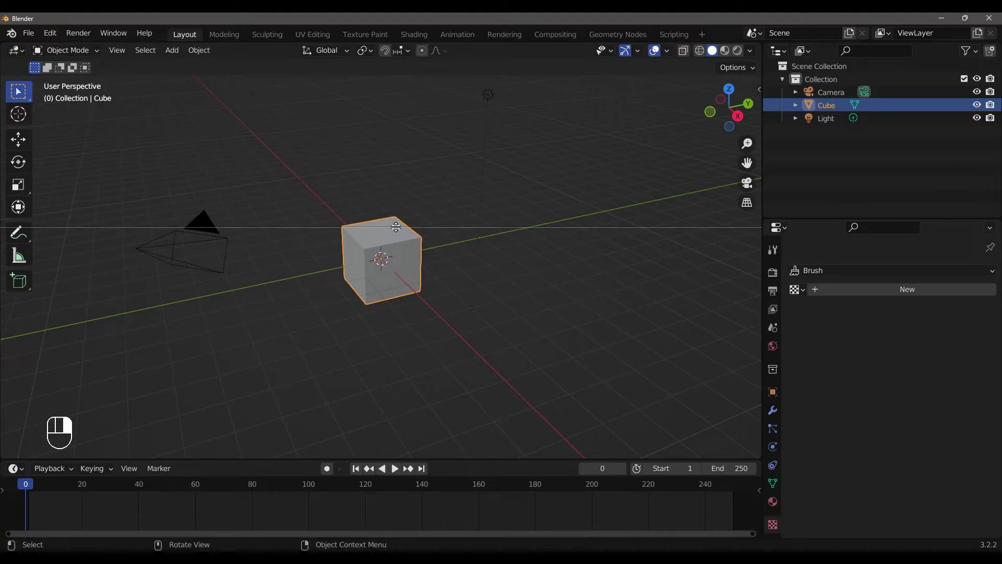
key("Tab")
key("Tab")
key("Tab")
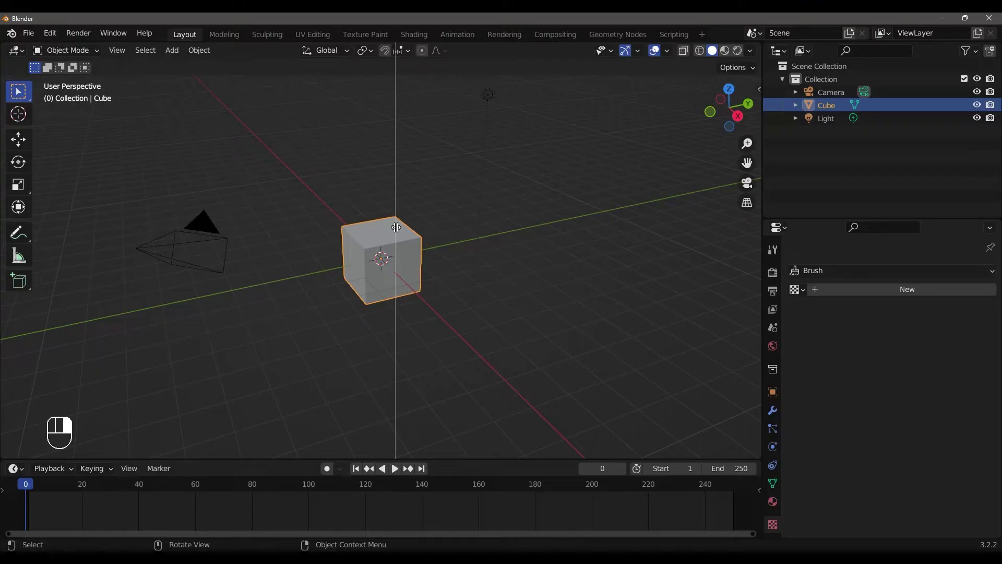
key("Tab")
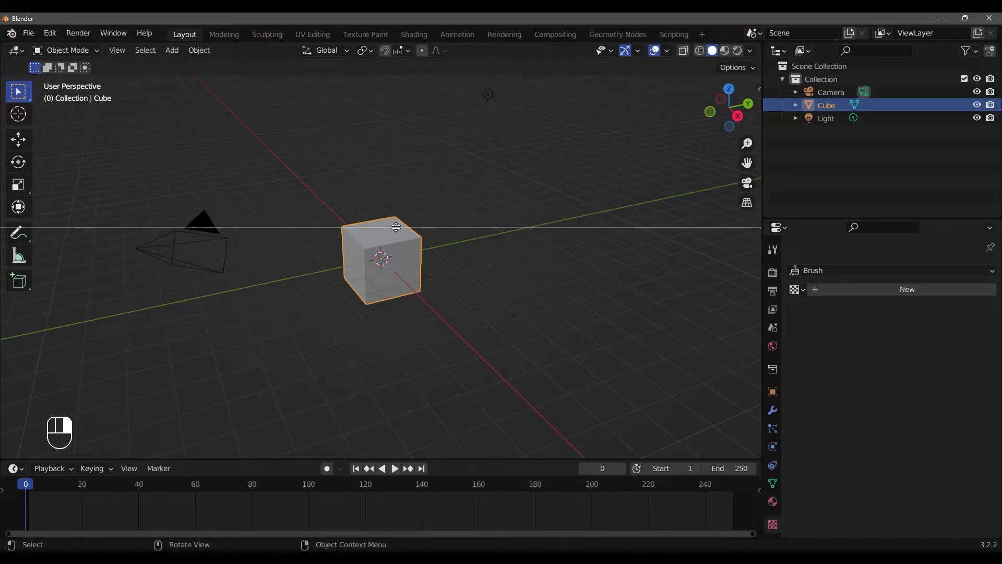
left_click(403, 264)
left_click_drag(403, 264, 423, 242)
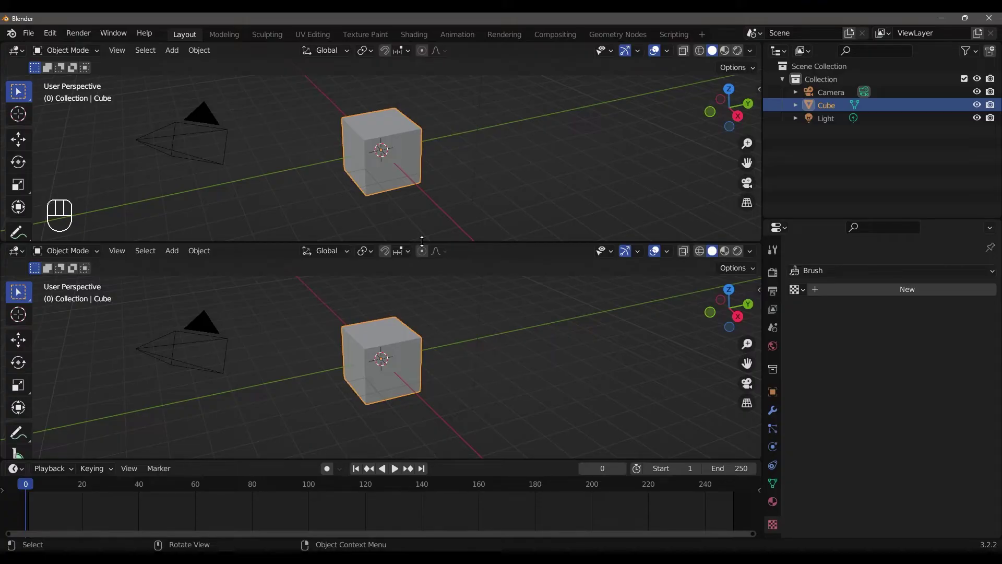
left_click(436, 346)
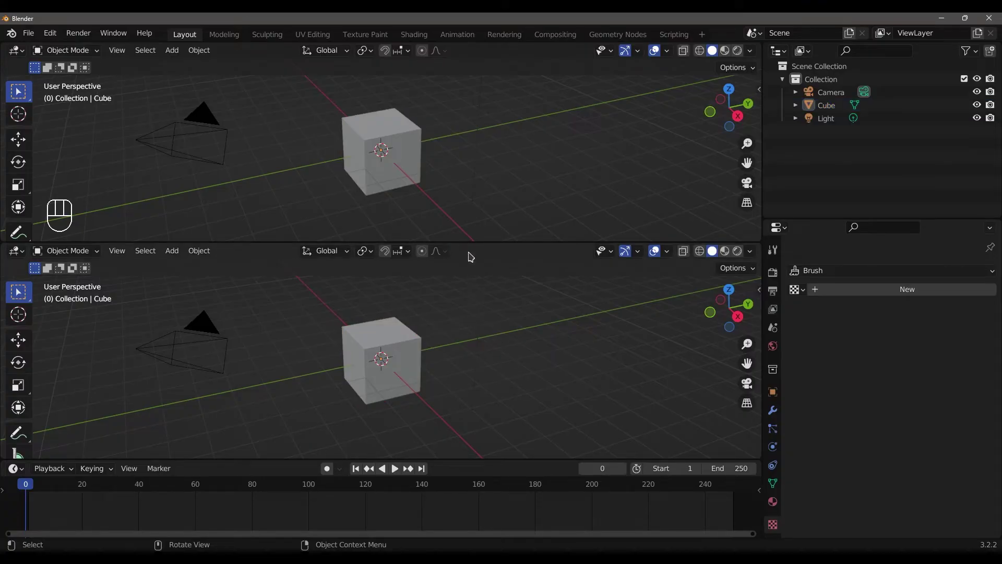
Step: Join the two stacked 3D viewports using the area options, keeping the upper one
right_click(468, 243)
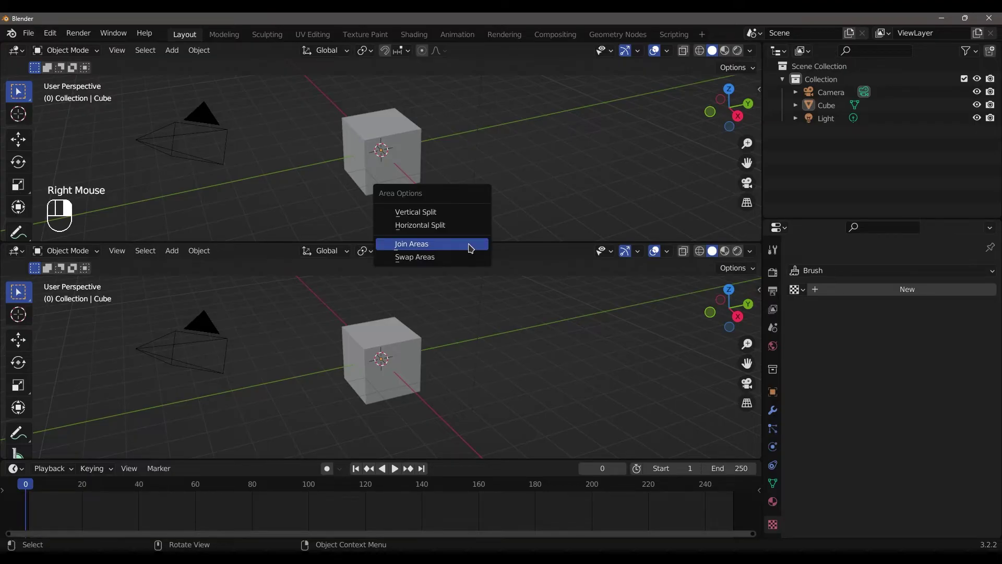
left_click(443, 245)
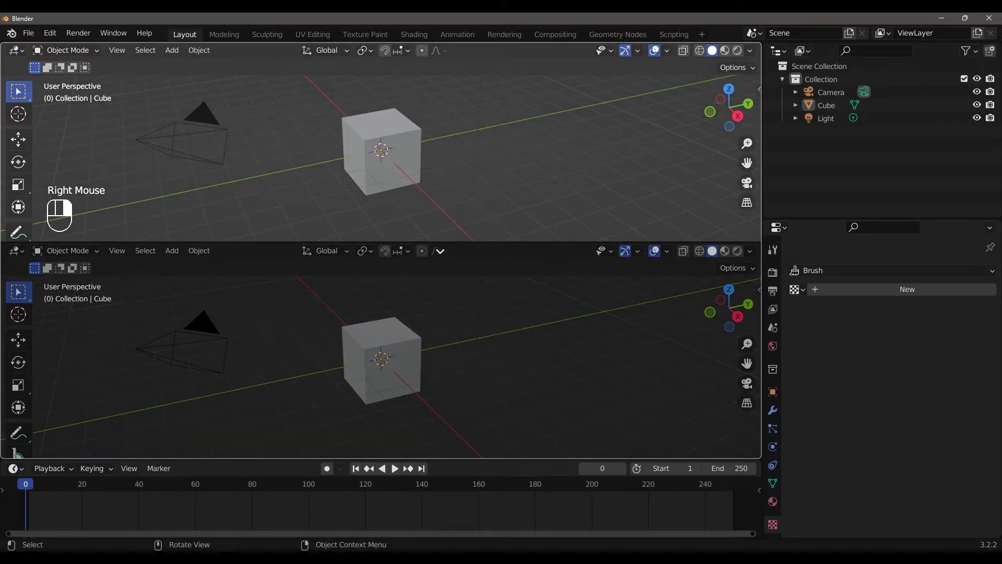
left_click(430, 356)
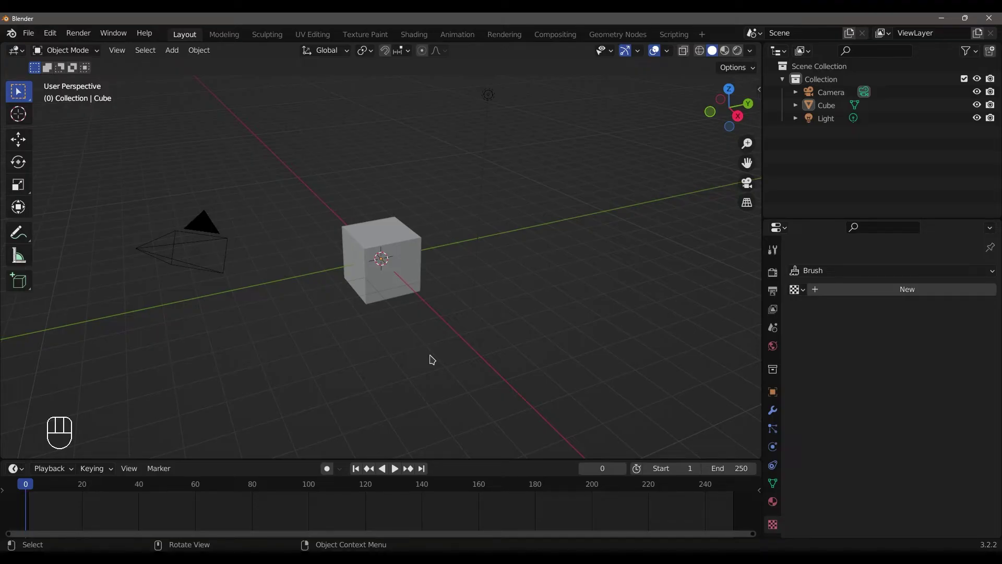
Step: Practise orbiting, panning and zooming the 3D view around the cube, including with the viewport navigation gizmos
middle_click_drag(432, 360, 481, 288)
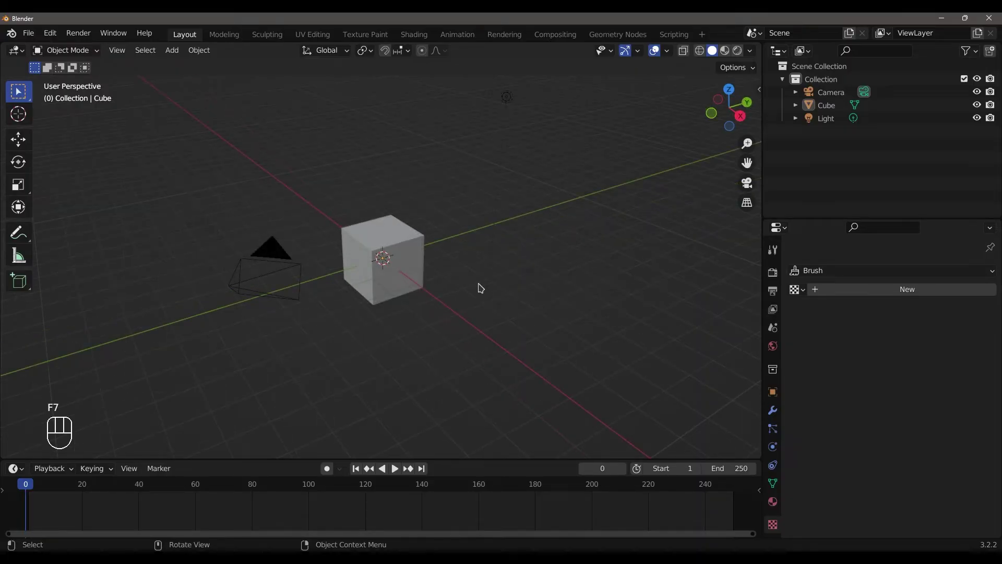
middle_click_drag(470, 282, 321, 273)
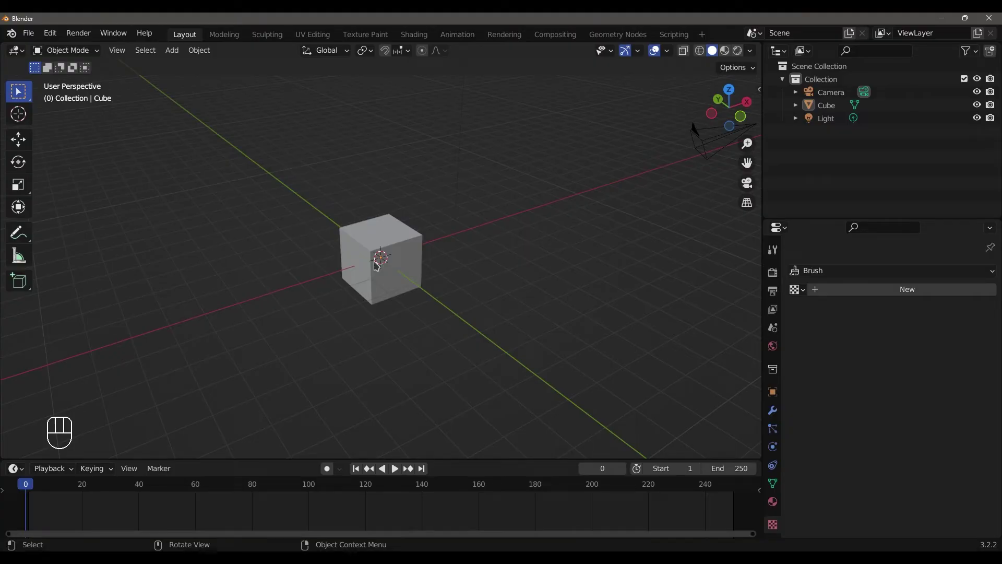
key("shift")
middle_click_drag(377, 265, 459, 255, "shift")
scroll(468, 250, "down", 2)
scroll(468, 251, "up", 3)
scroll(468, 250, "down", 2)
scroll(459, 255, "up", 3)
scroll(458, 255, "down", 2)
scroll(459, 256, "up", 2)
scroll(459, 257, "down", 2)
scroll(459, 256, "up", 2)
scroll(459, 256, "down", 1)
middle_click_drag(459, 257, 432, 268, "shift")
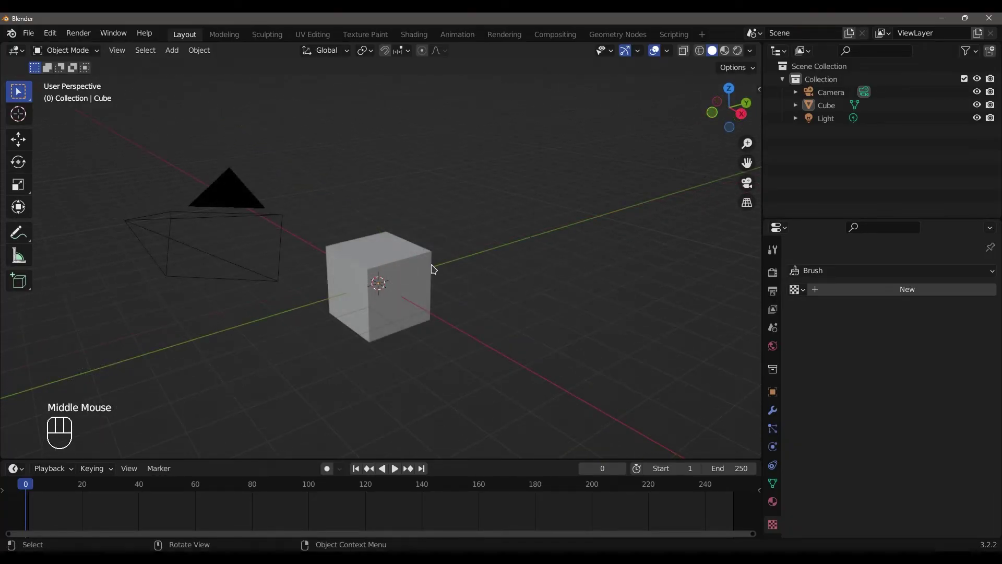
mouse_move(734, 105)
left_mouse_down()
mouse_move(725, 112)
mouse_move(720, 99)
mouse_move(731, 115)
mouse_move(728, 107)
left_mouse_up()
left_click_drag(747, 162, 687, 228)
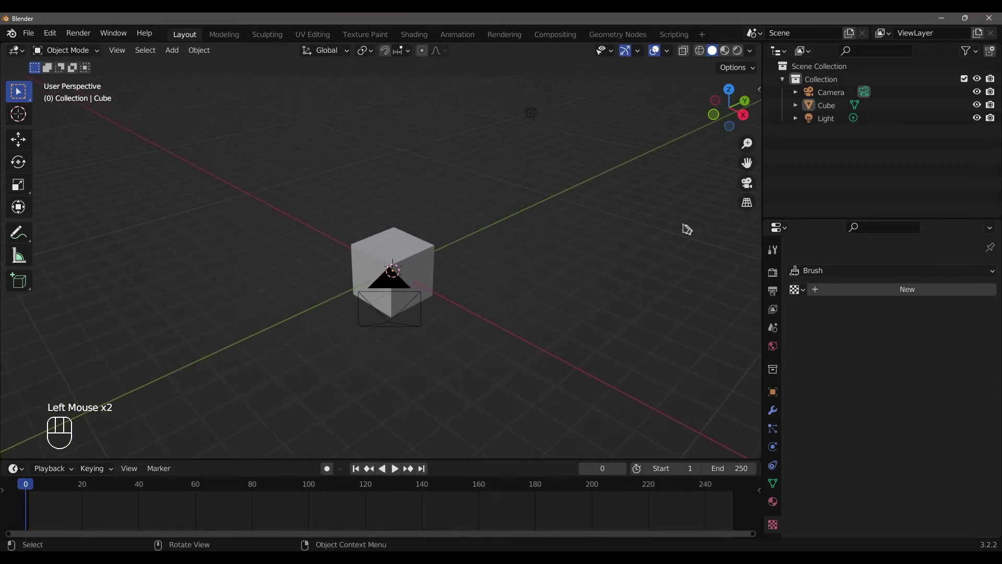
Step: Switch in and out of the camera view twice, selecting the camera by its frame, and orbit around the scene
left_click(747, 182)
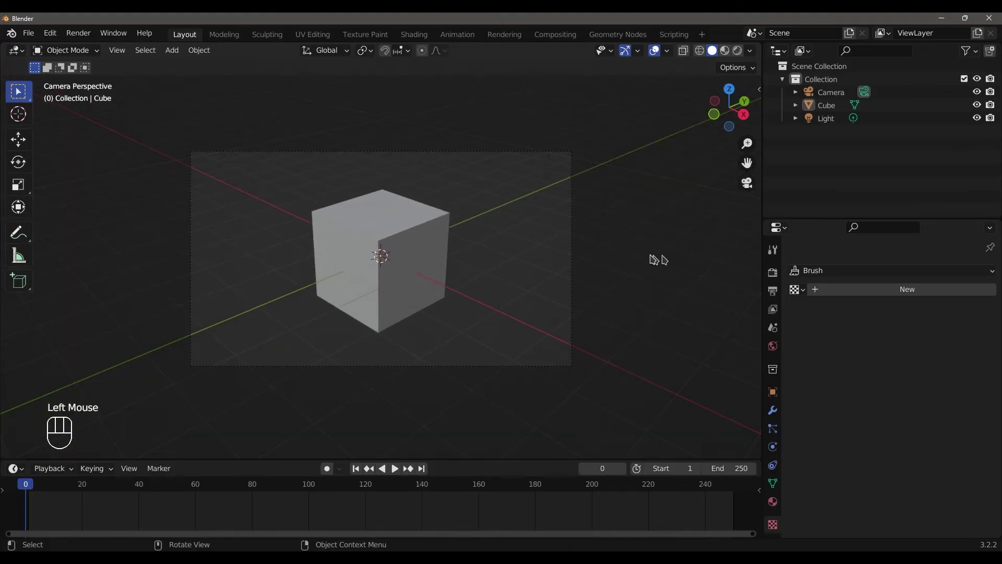
left_click(571, 166)
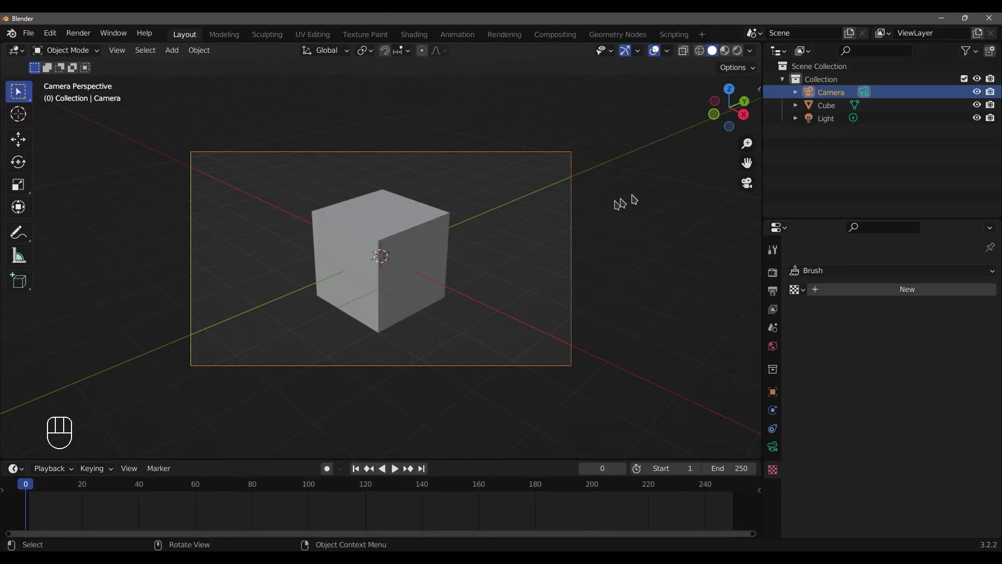
left_click(747, 187)
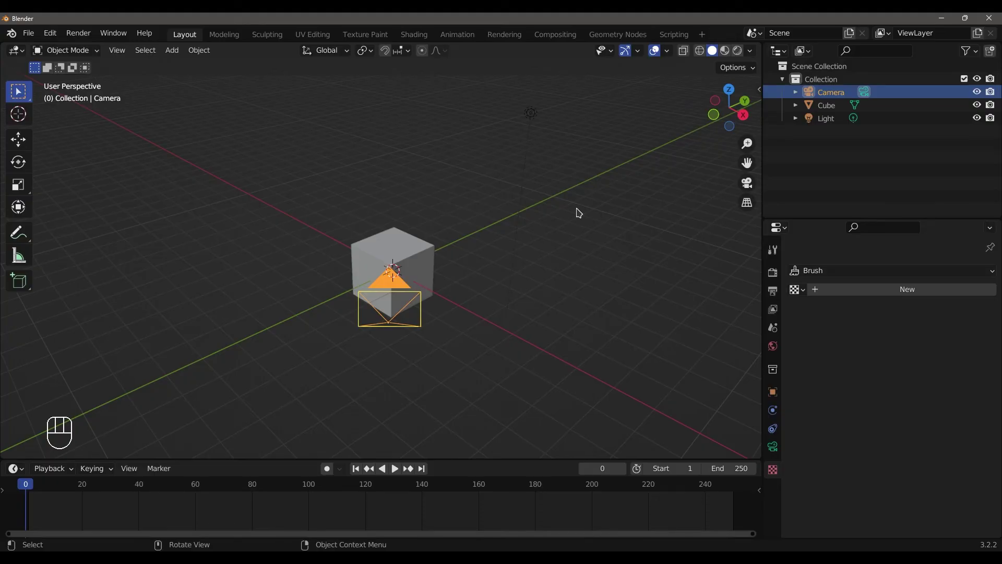
key("KP_0")
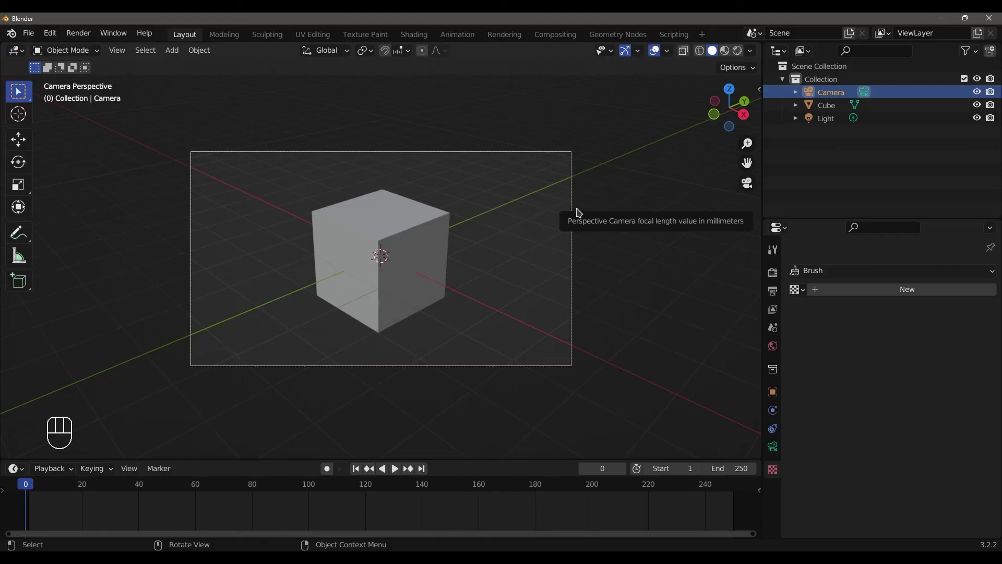
key("KP_0")
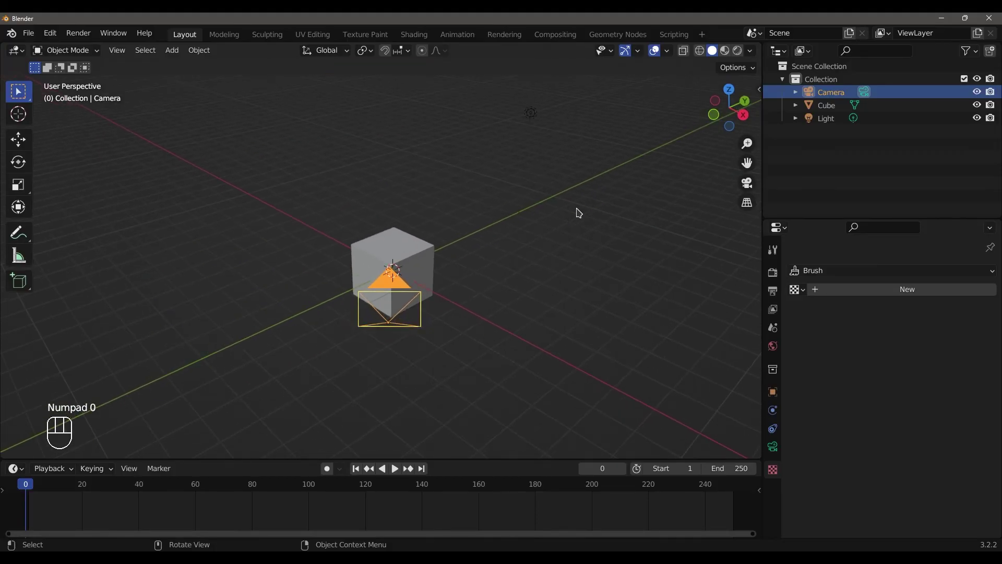
middle_click_drag(578, 213, 563, 217)
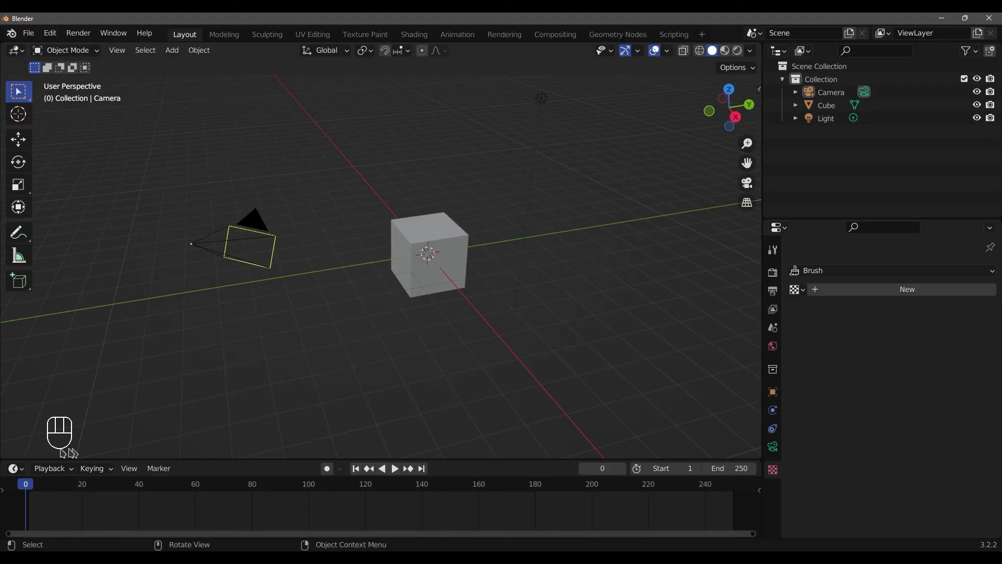
middle_click_drag(99, 412, 75, 444, "shift")
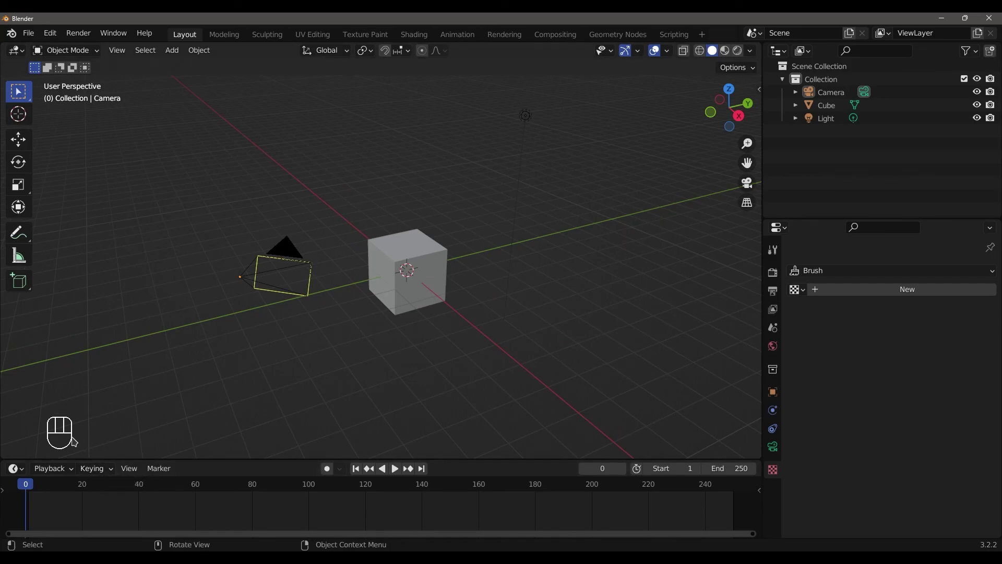